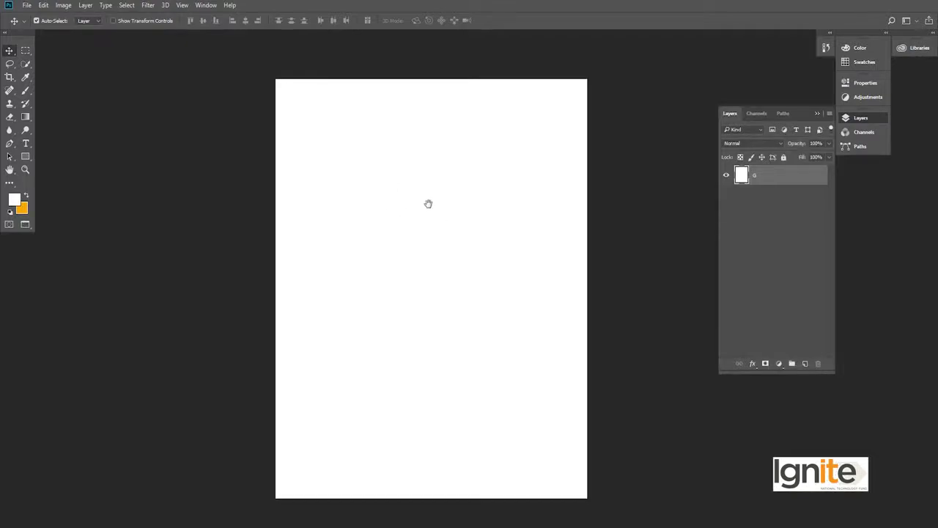
Nudge the page view, then start editing the name of layer G.
left_click_drag(428, 203, 424, 183)
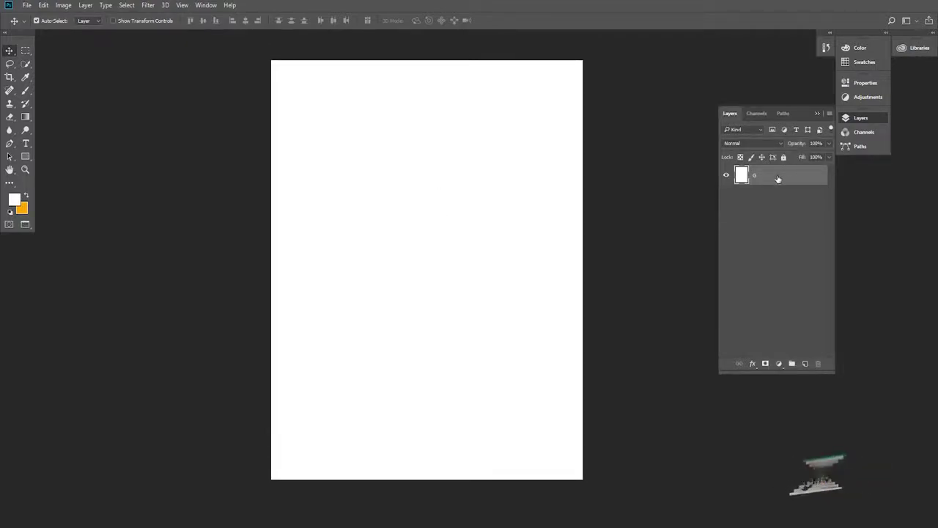
double_click(757, 176)
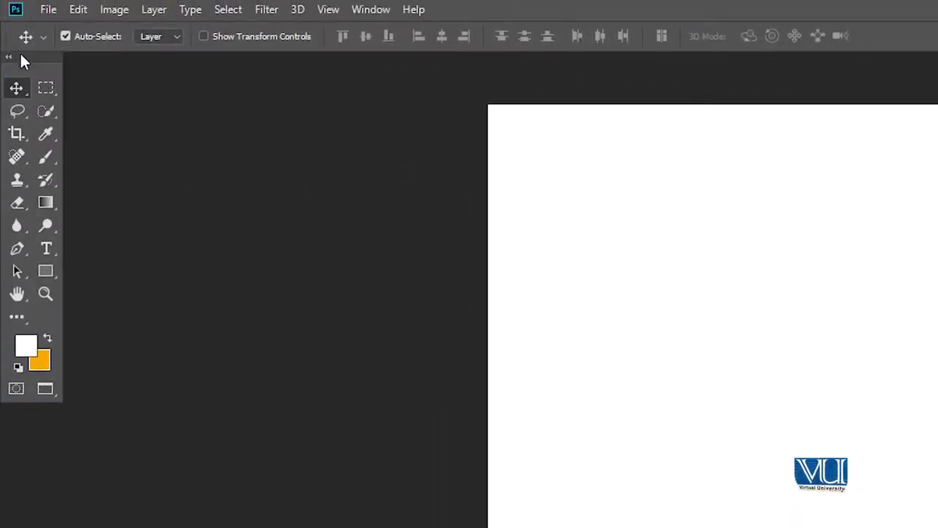
Make the Gradient Tool the active tool from its tool group.
key("g")
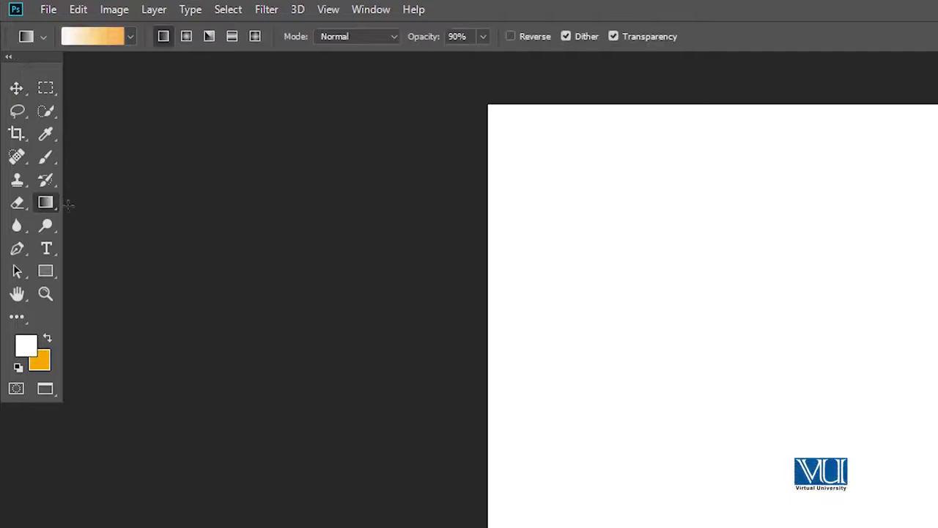
right_click(52, 202)
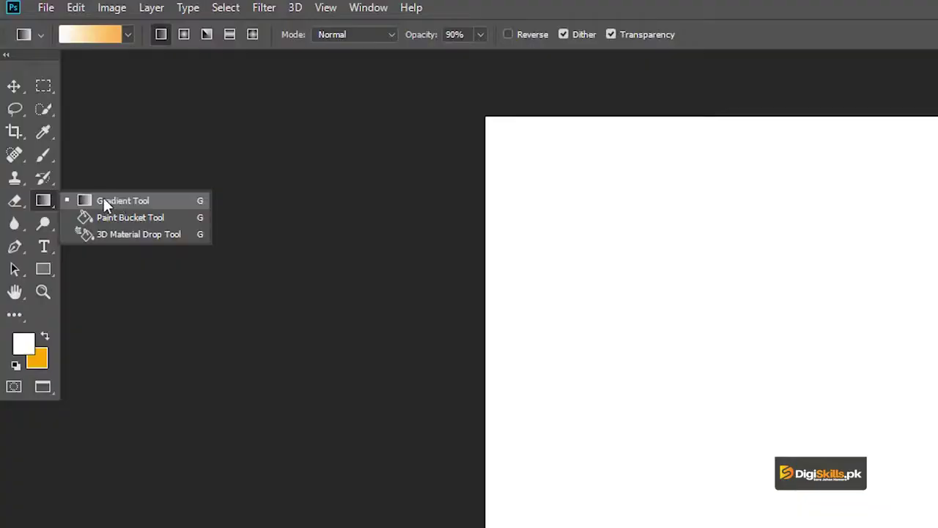
left_click(113, 198)
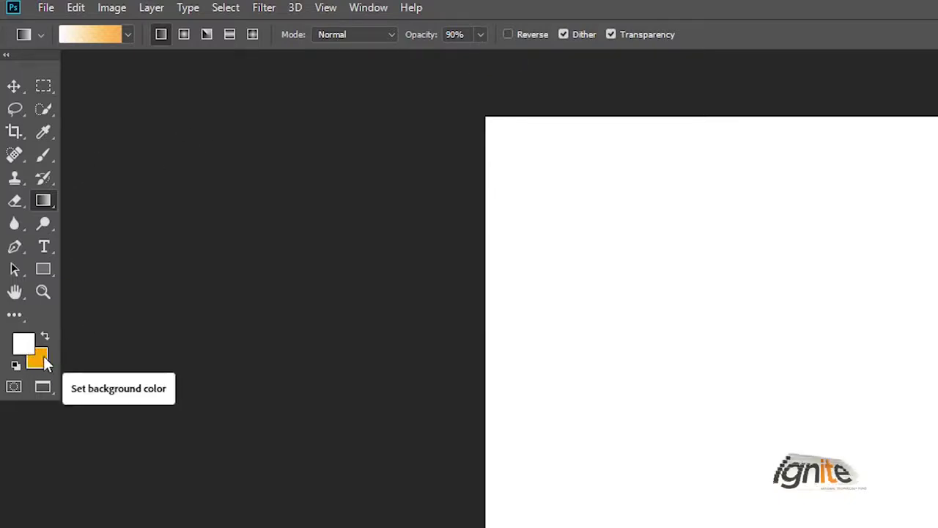
Leave the Gradient Editor unchanged and set the foreground colour to blue.
left_click(88, 32)
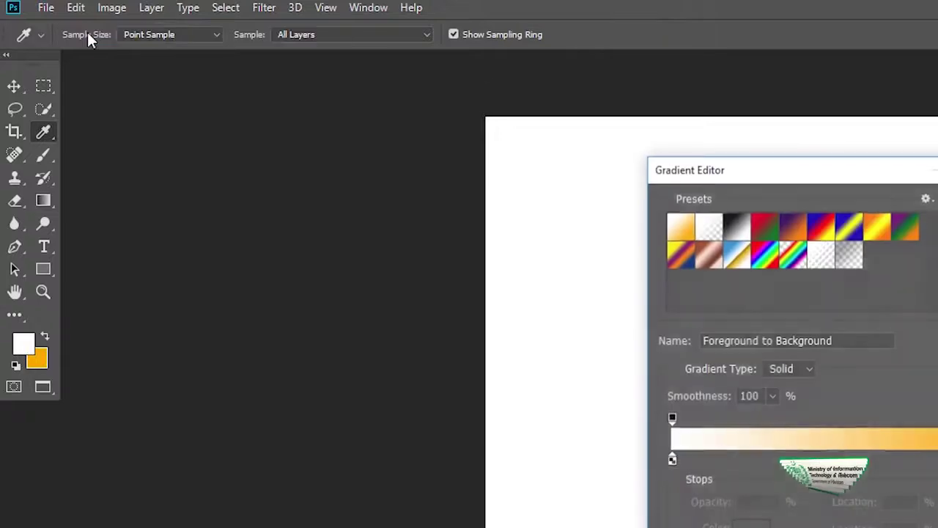
key("Escape")
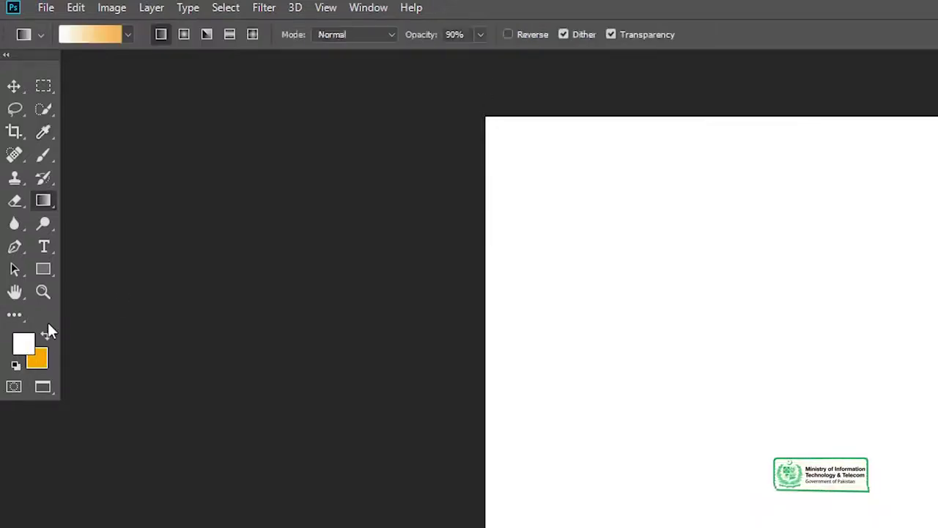
left_click(24, 343)
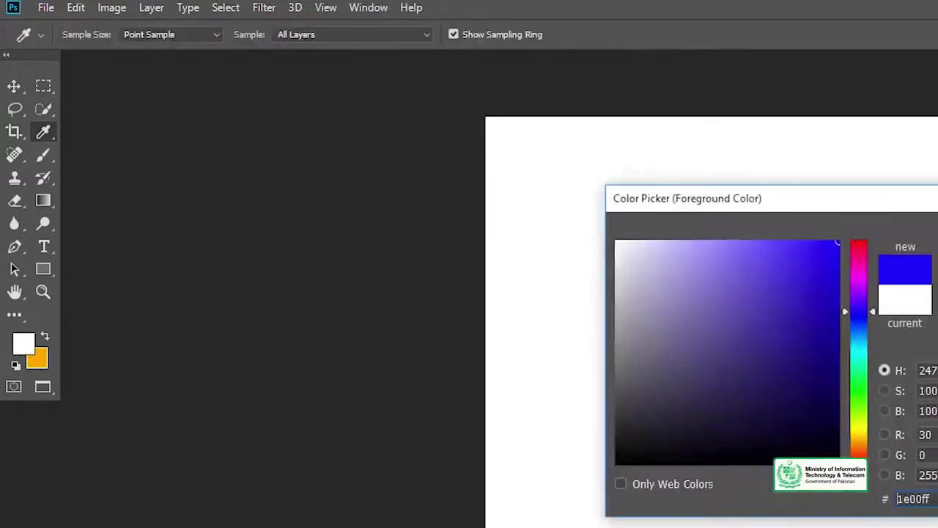
key("Return")
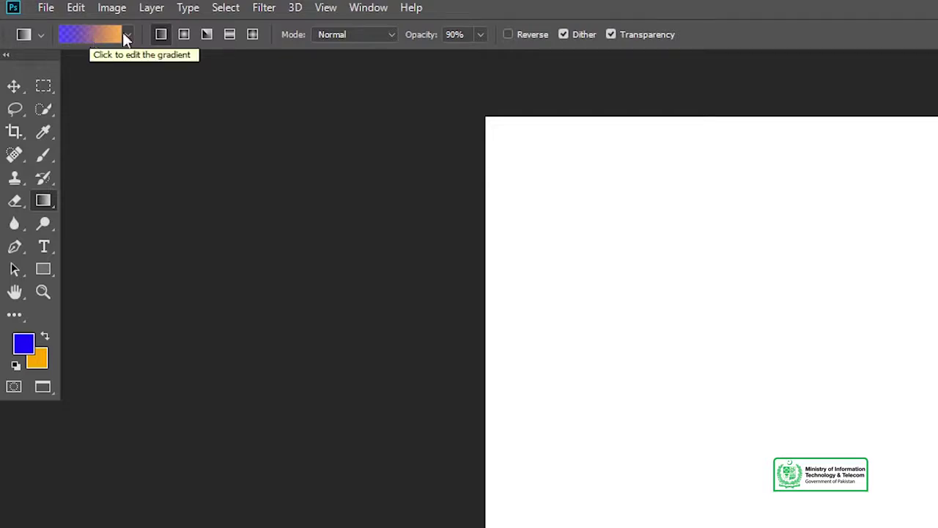
Set the gradient opacity to 100%.
left_click(480, 34)
left_click_drag(478, 56, 499, 55)
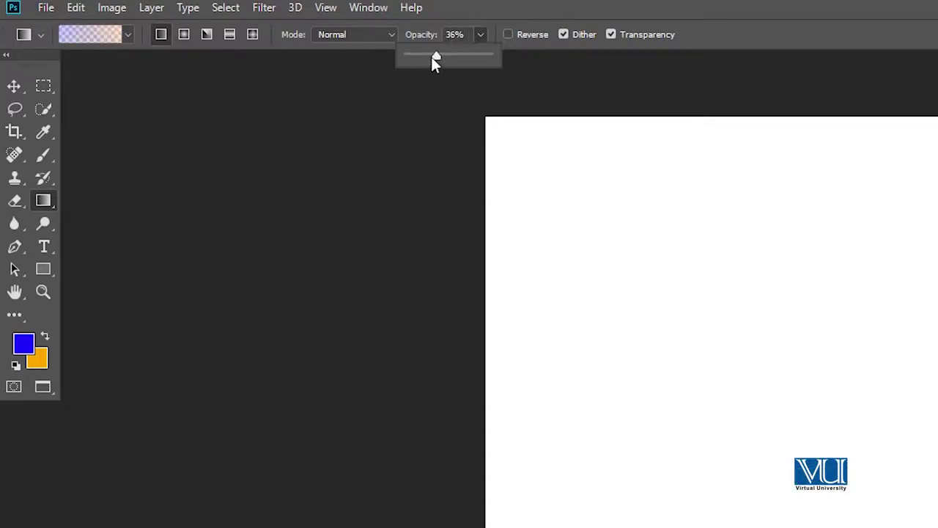
left_click_drag(446, 57, 505, 59)
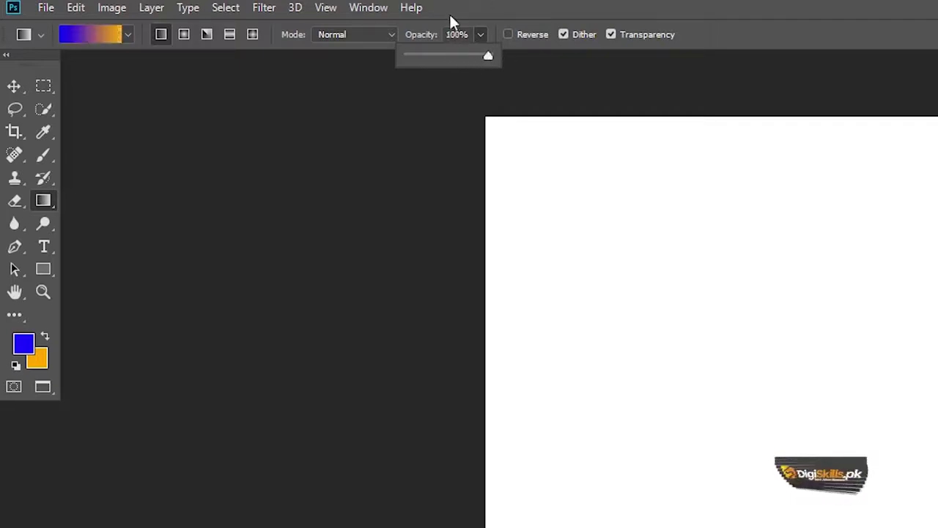
left_click(311, 160)
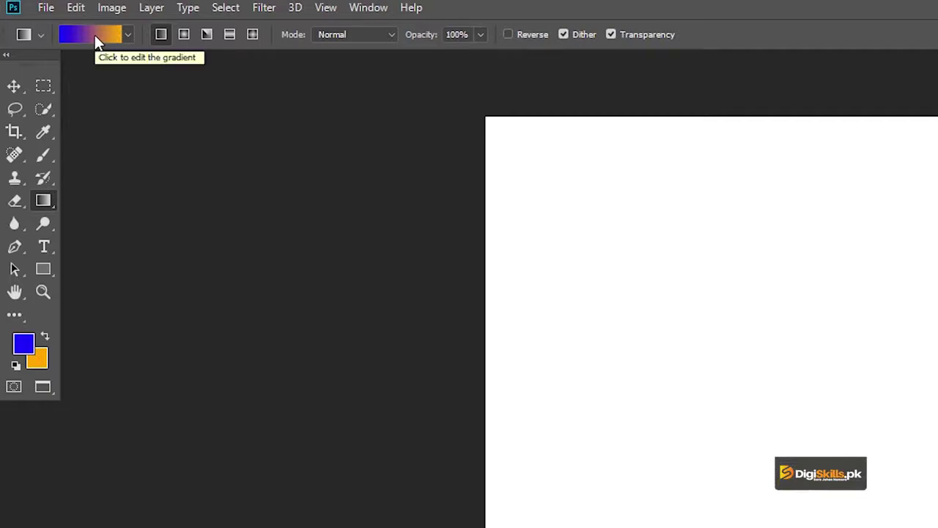
Sample white (ffffff) from the canvas as the new foreground colour.
left_click(23, 343)
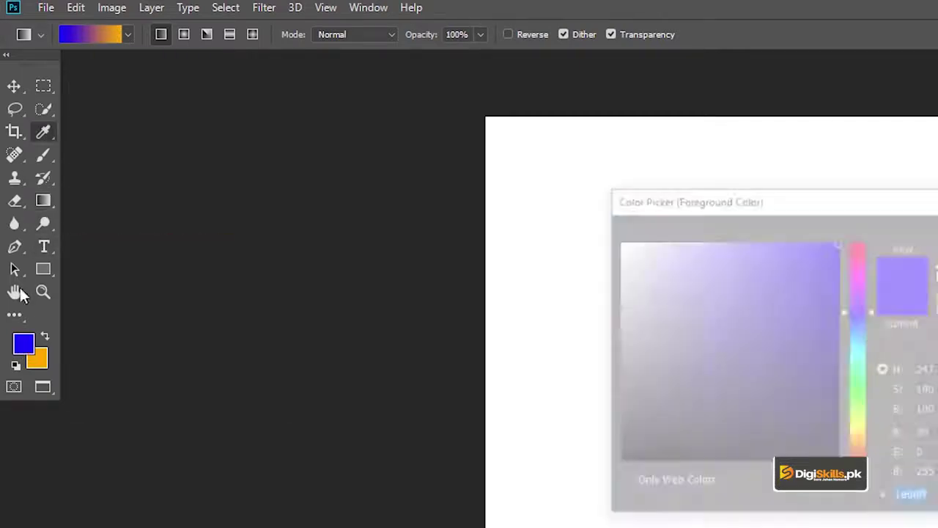
left_click(588, 229)
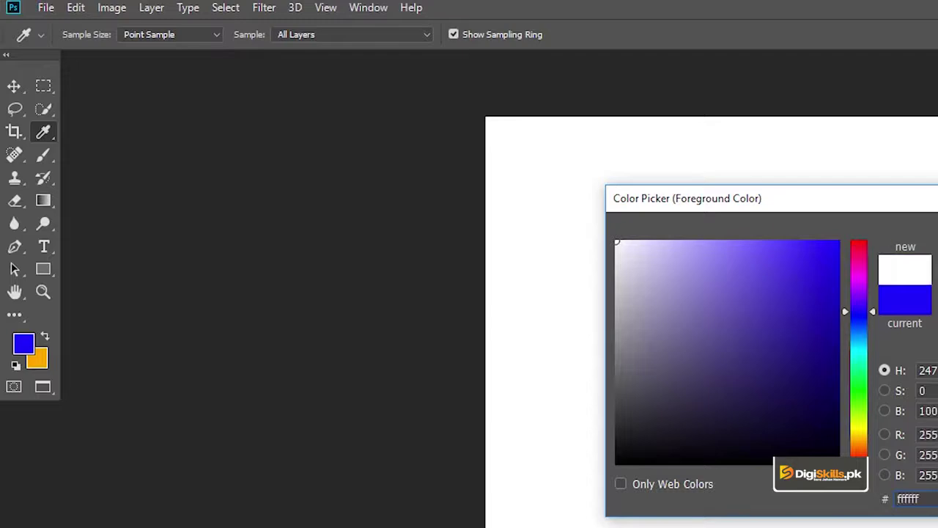
key("Return")
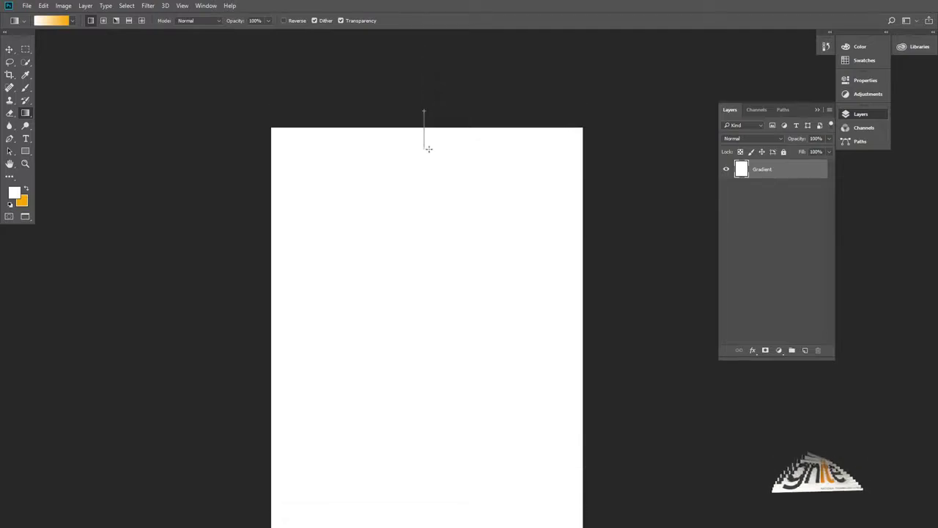
left_click_drag(424, 109, 421, 330)
key("ctrl+z")
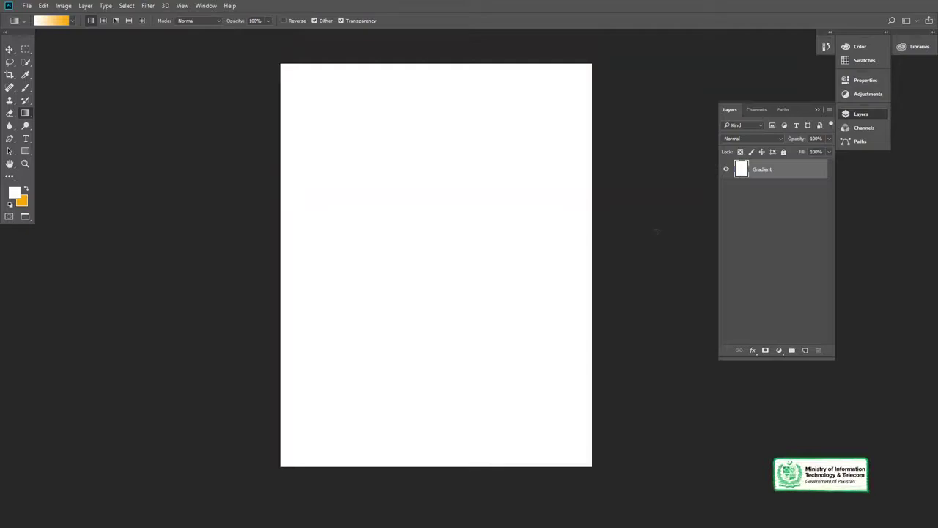
left_click_drag(423, 217, 558, 217)
key("ctrl+z")
left_click_drag(392, 218, 492, 297)
key("ctrl+alt+z")
left_click_drag(311, 249, 235, 300)
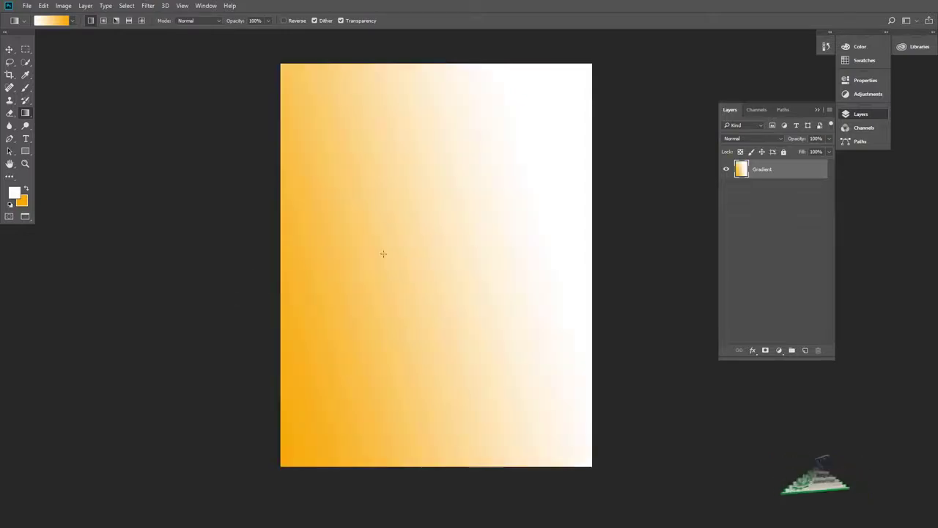
key("ctrl+z")
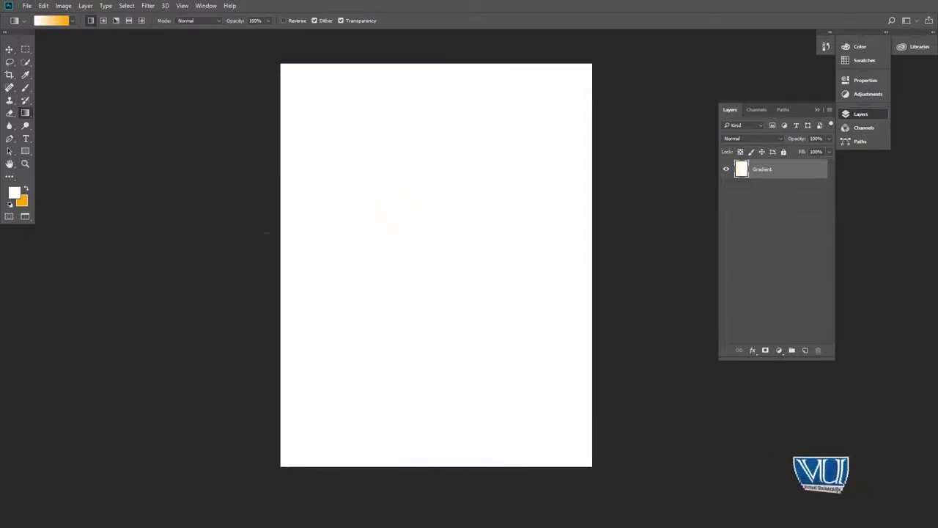
left_click_drag(237, 201, 530, 317)
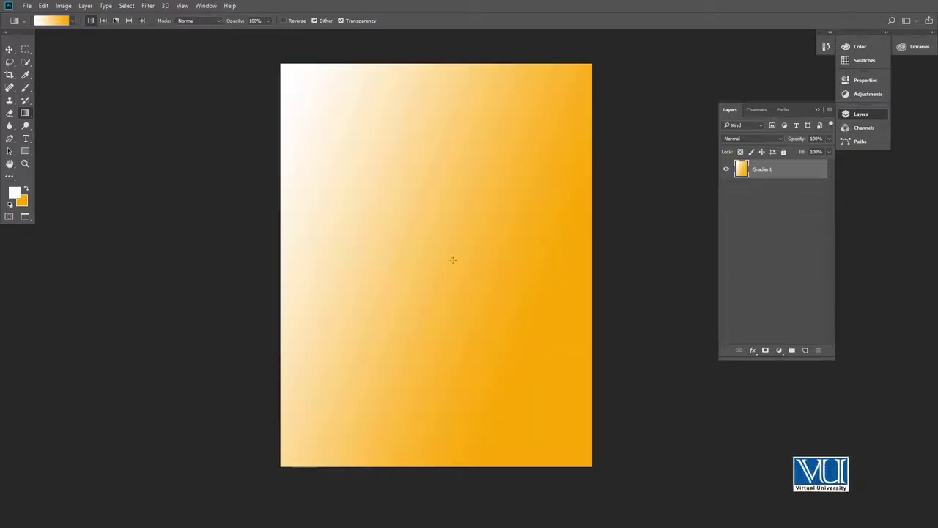
key("ctrl+z")
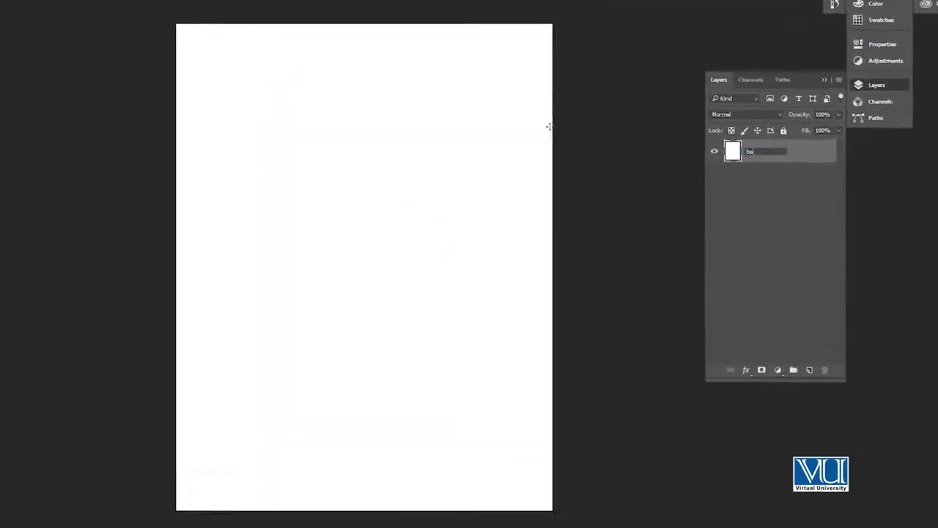
Name the bottom layer 'background', then add Layer 1 above it renamed 'Gradient'.
type("background")
key("Return")
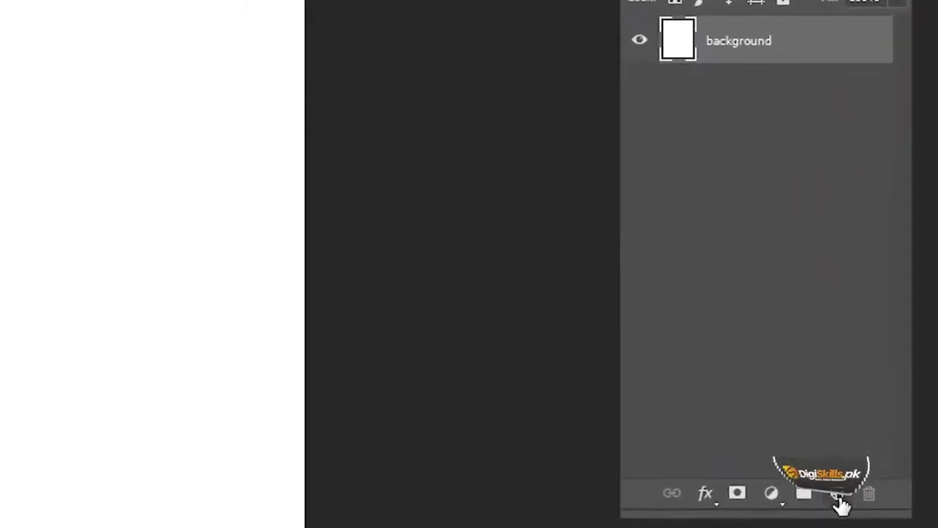
left_click(836, 494)
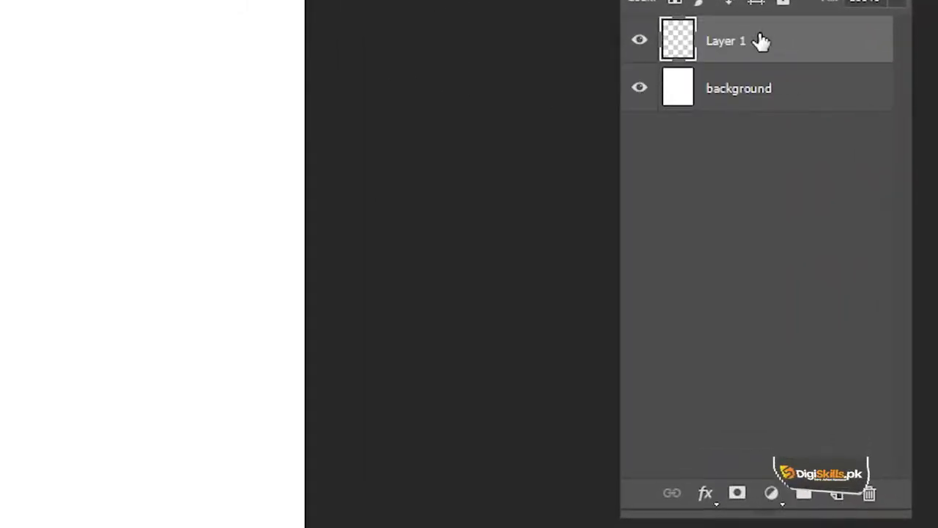
double_click(732, 41)
type("Gradient")
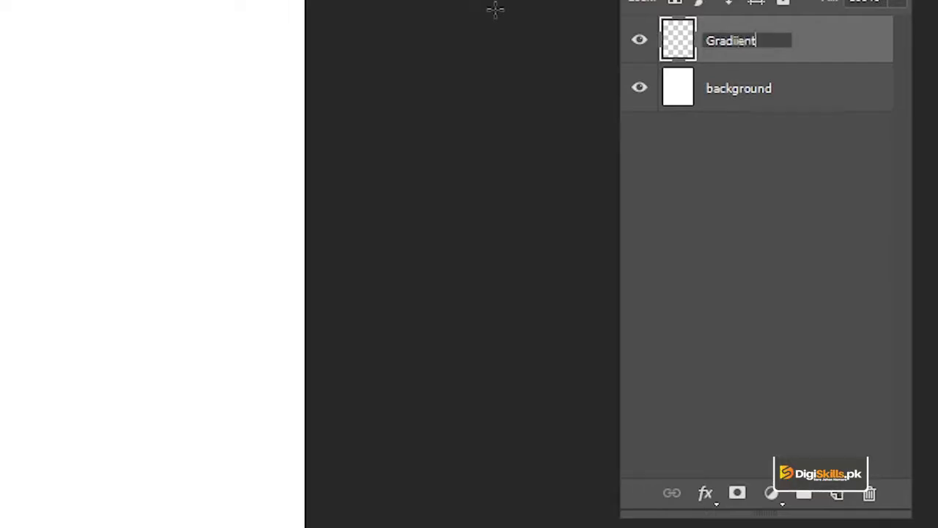
key("Return")
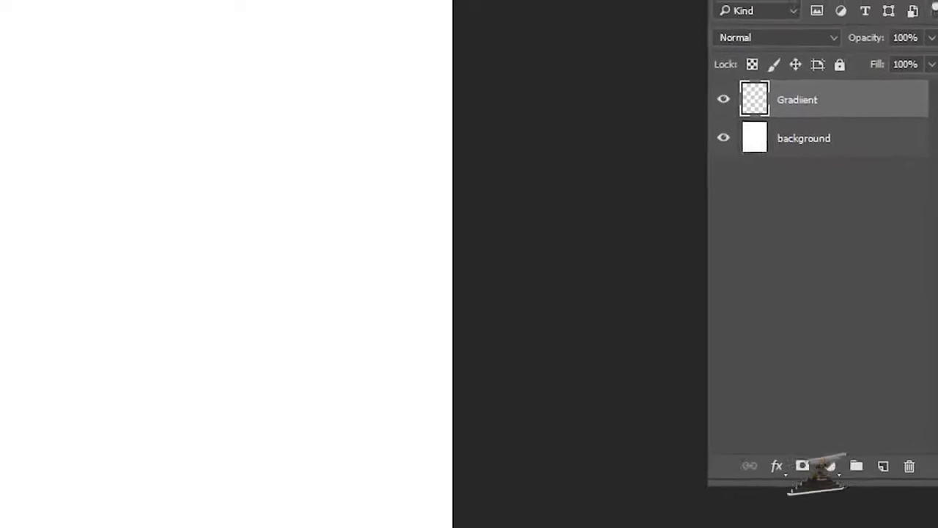
left_click_drag(515, 180, 517, 379)
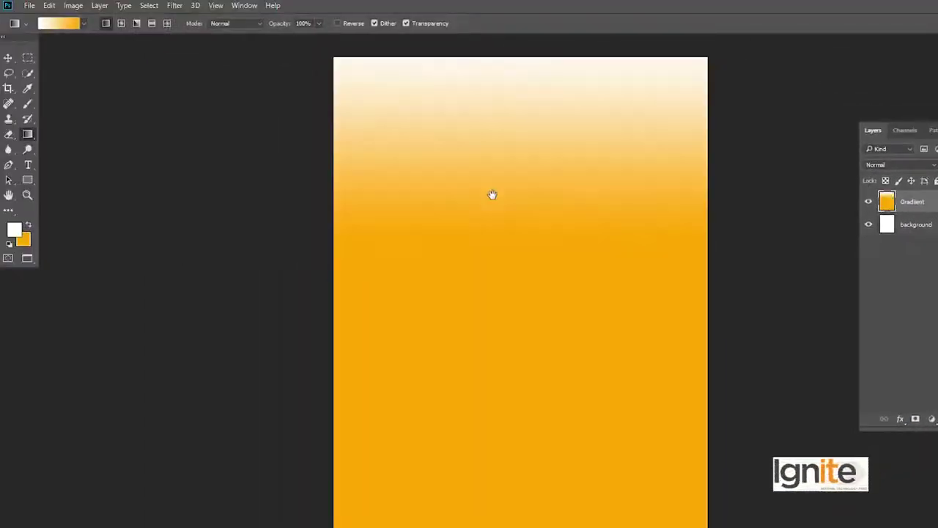
key("ctrl+z")
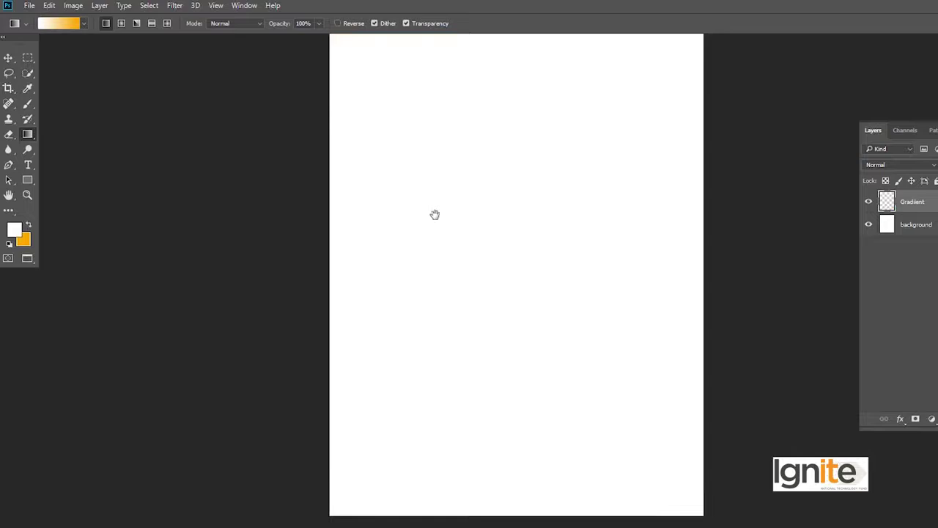
left_click_drag(589, 308, 571, 234)
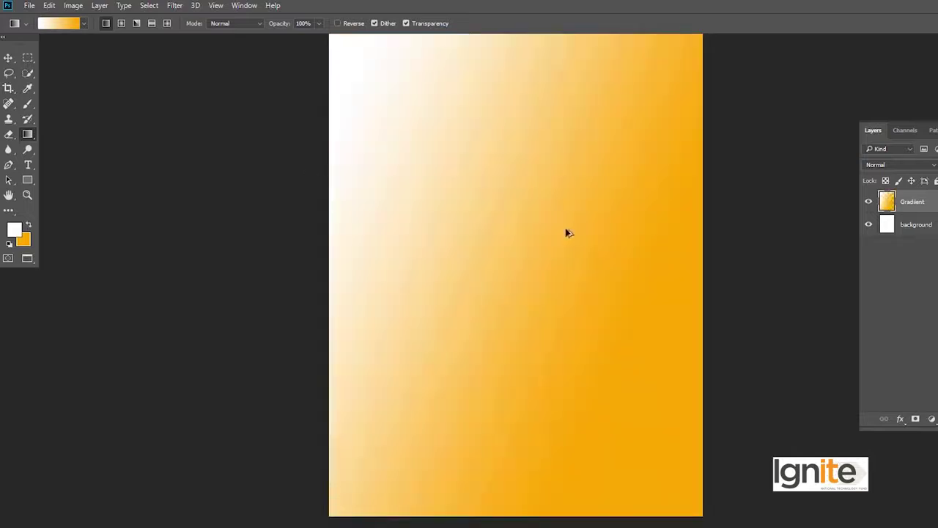
key("ctrl+z")
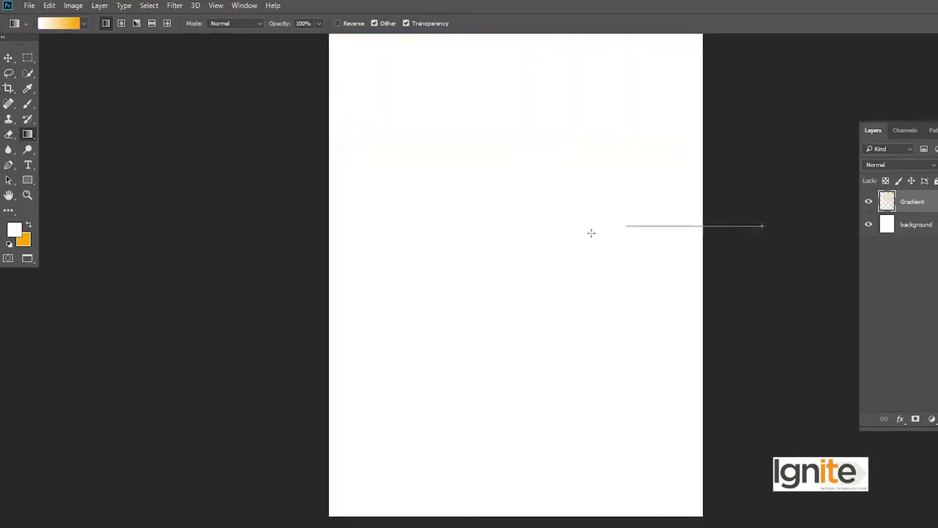
left_click_drag(591, 233, 530, 230)
key("ctrl+z")
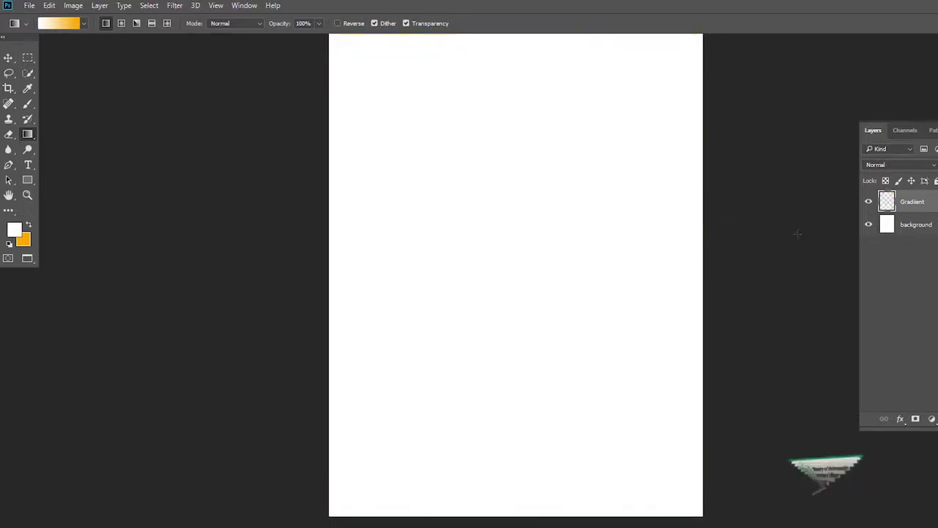
left_click_drag(798, 233, 608, 244)
key("ctrl+z")
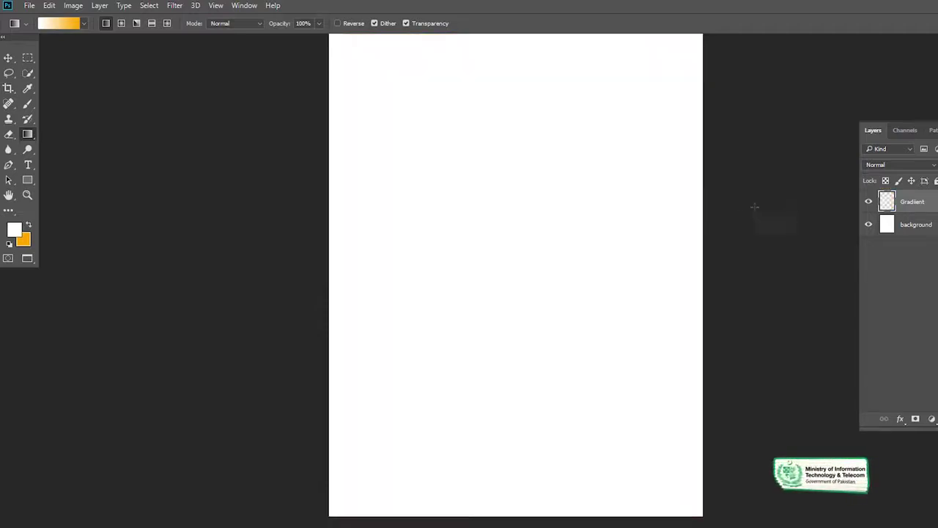
left_click_drag(754, 207, 323, 215)
left_click_drag(523, 185, 519, 251)
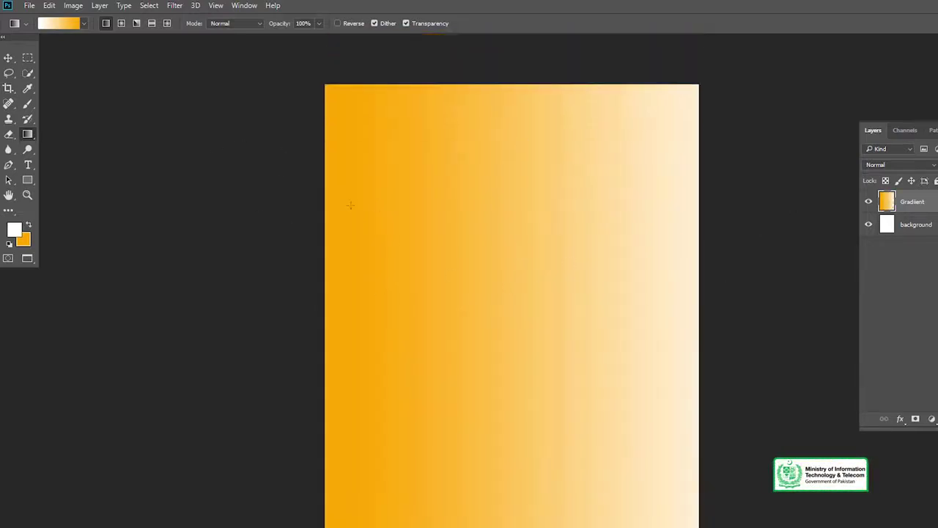
key("ctrl+z")
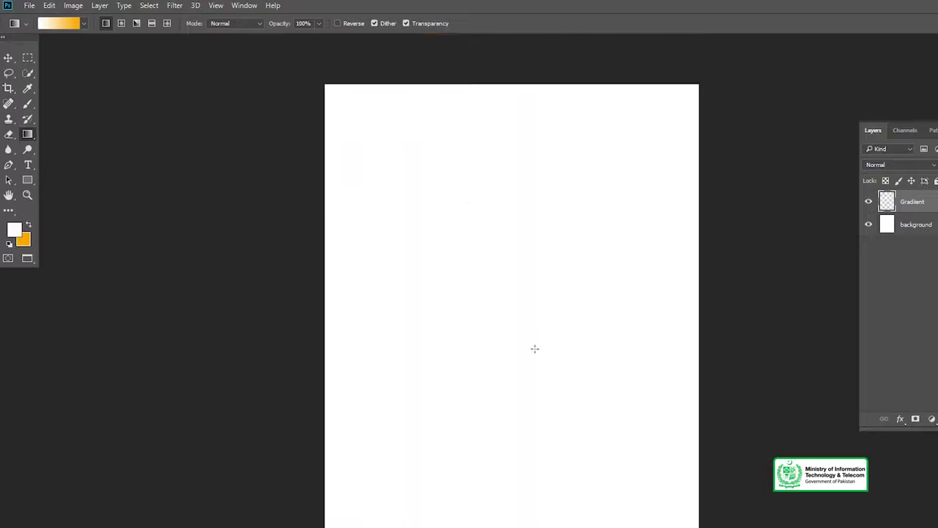
left_click_drag(477, 110, 525, 351)
key("ctrl+z")
left_click_drag(374, 90, 585, 488)
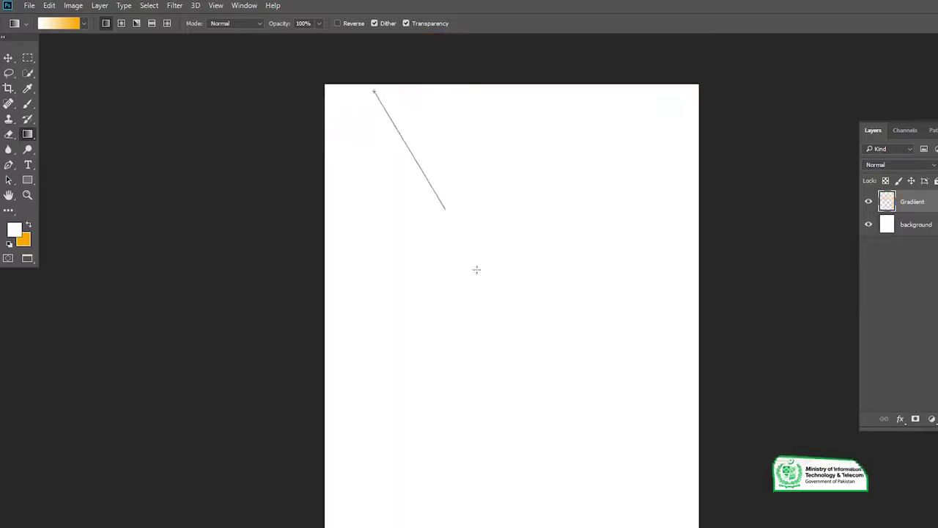
key("ctrl+z")
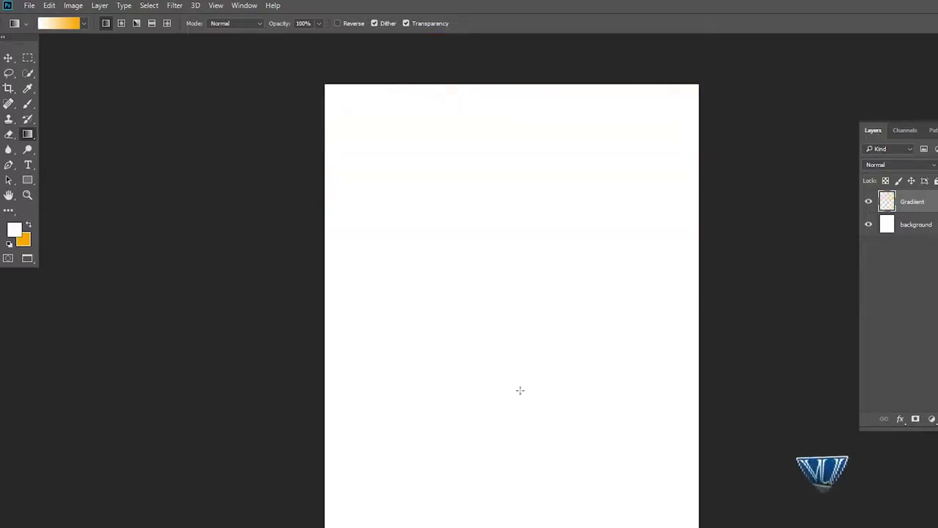
left_click_drag(413, 227, 407, 213)
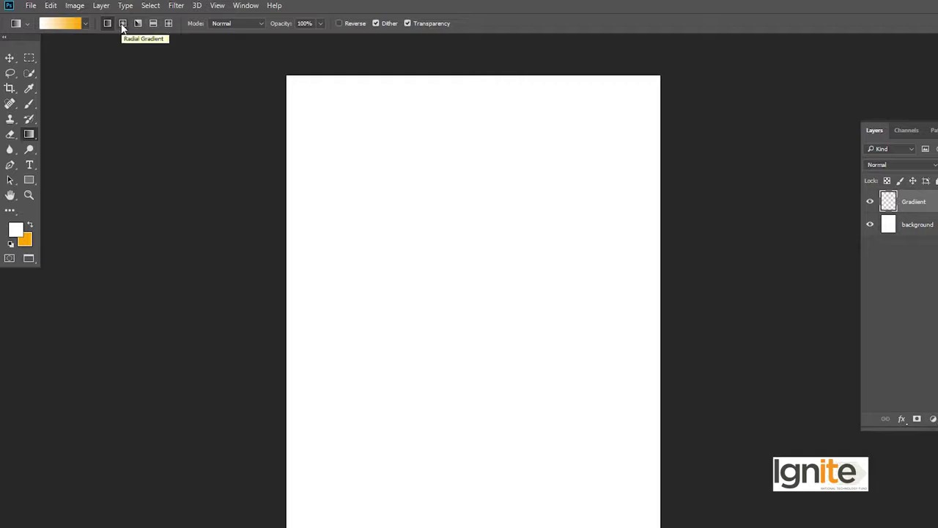
left_click(122, 24)
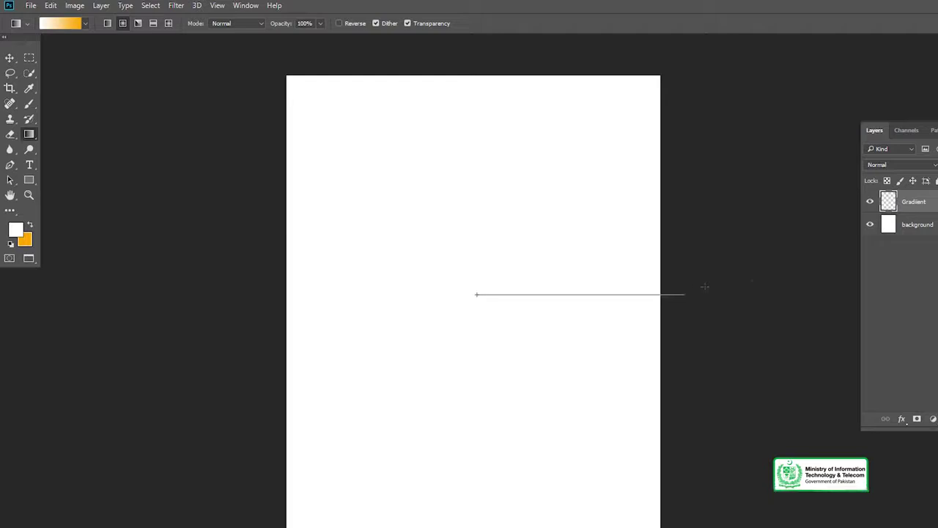
left_click_drag(752, 284, 750, 285)
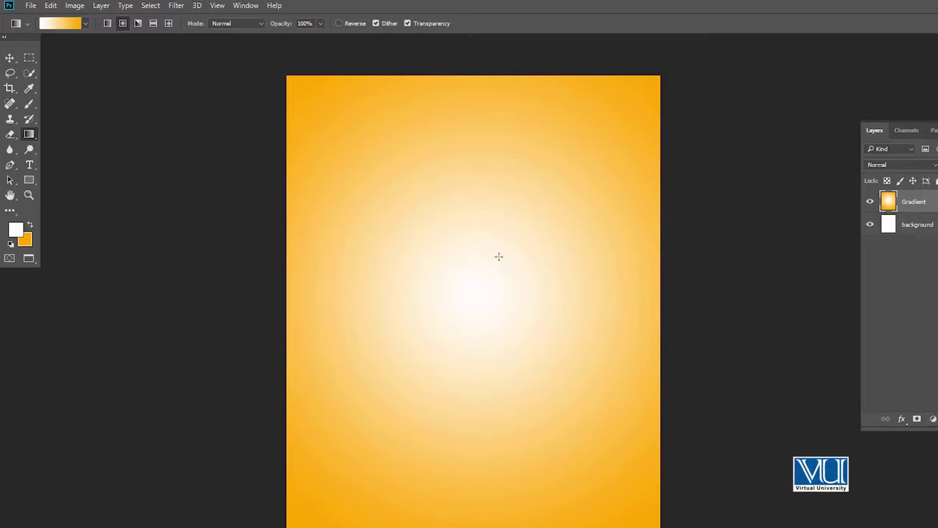
key("ctrl+z")
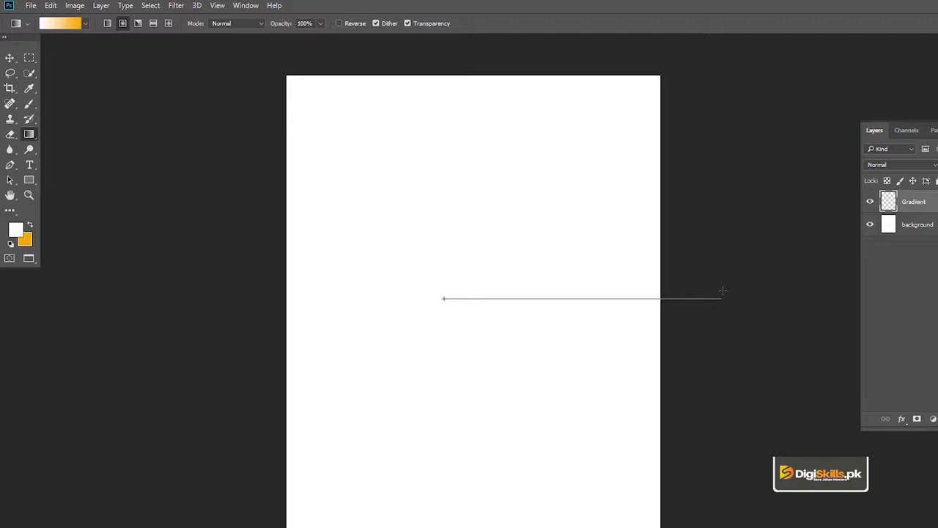
left_click_drag(721, 286, 721, 287)
key("ctrl+z")
mouse_move(491, 279)
left_mouse_down()
mouse_move(795, 527)
mouse_move(803, 120)
left_mouse_up()
scroll(595, 176, "down", 1)
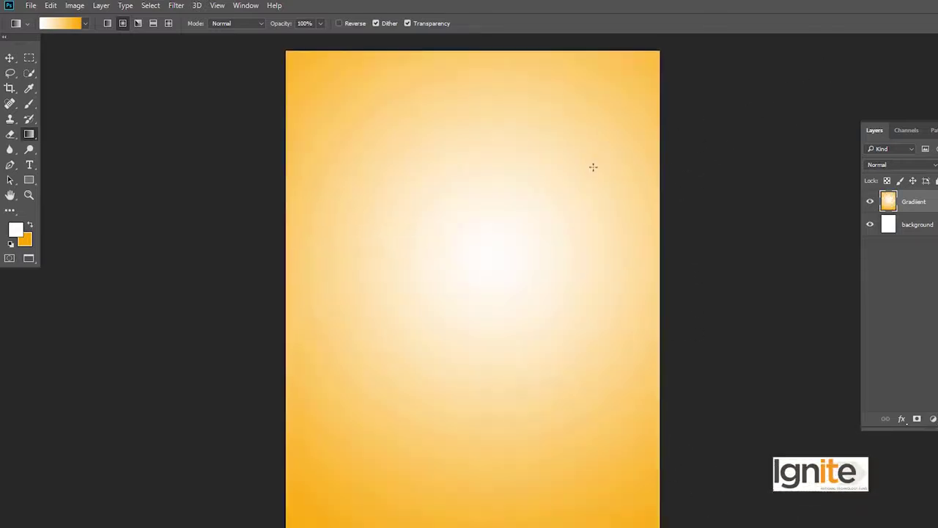
key("ctrl+z")
left_click_drag(503, 179, 497, 192)
Use the Linear style to draw and undo four white-to-orange gradients in different directions.
left_click(107, 23)
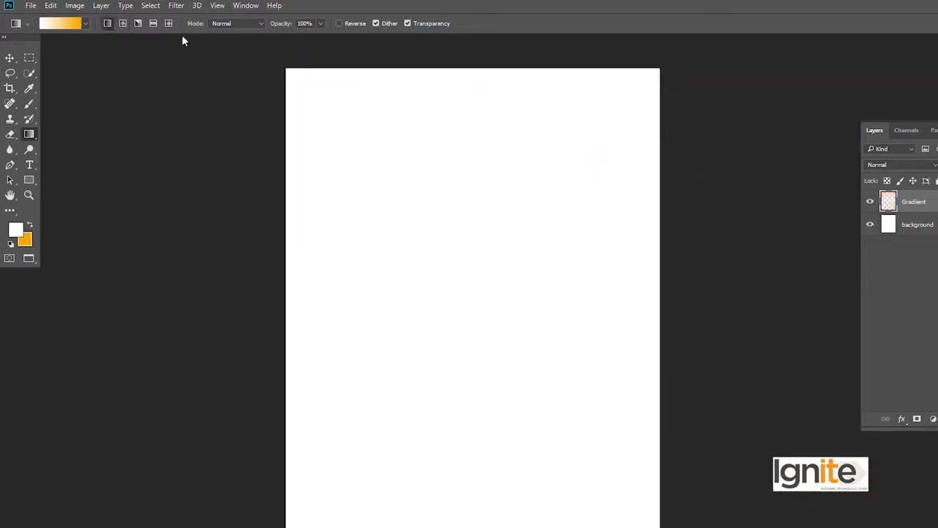
left_click_drag(674, 154, 834, 78)
key("ctrl+z")
mouse_move(498, 259)
left_mouse_down()
mouse_move(681, 466)
mouse_move(755, 524)
left_mouse_up()
key("ctrl+z")
mouse_move(433, 261)
left_mouse_down()
mouse_move(113, 197)
mouse_move(90, 174)
left_mouse_up()
key("ctrl+z")
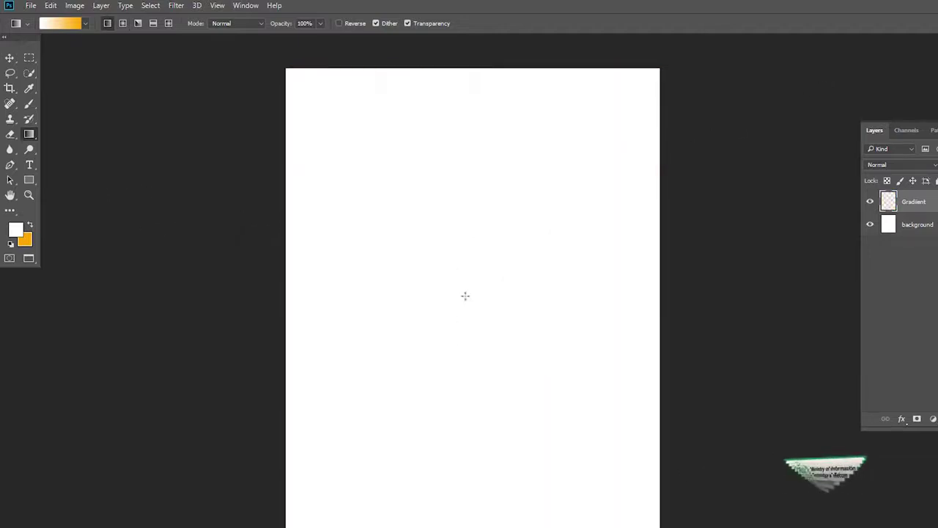
left_click_drag(462, 277, 767, 277)
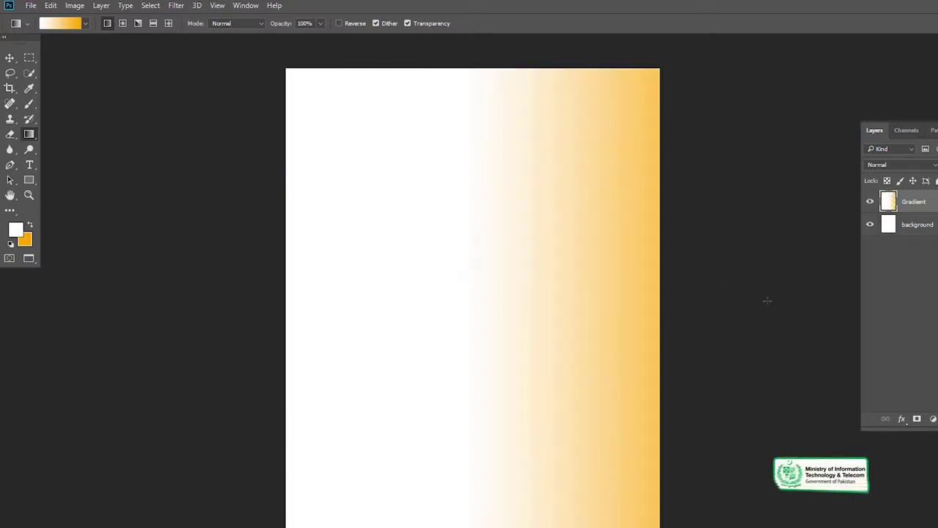
key("ctrl+z")
Draw and undo vertical and horizontal linear gradients, then a radial one from the page centre.
mouse_move(471, 84)
left_mouse_down()
mouse_move(474, 371)
mouse_move(471, 342)
left_mouse_up()
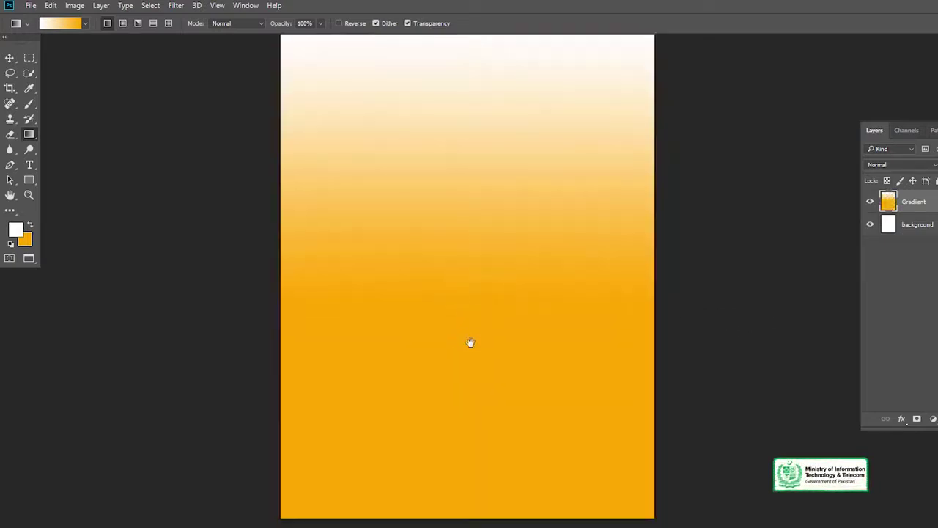
key("ctrl+z")
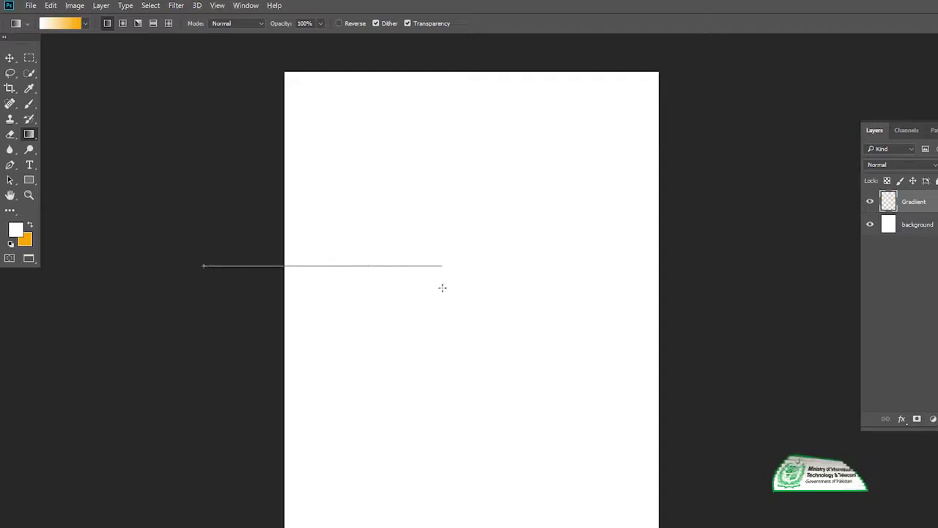
left_click_drag(232, 266, 440, 286)
key("ctrl+z")
left_click_drag(235, 264, 536, 306)
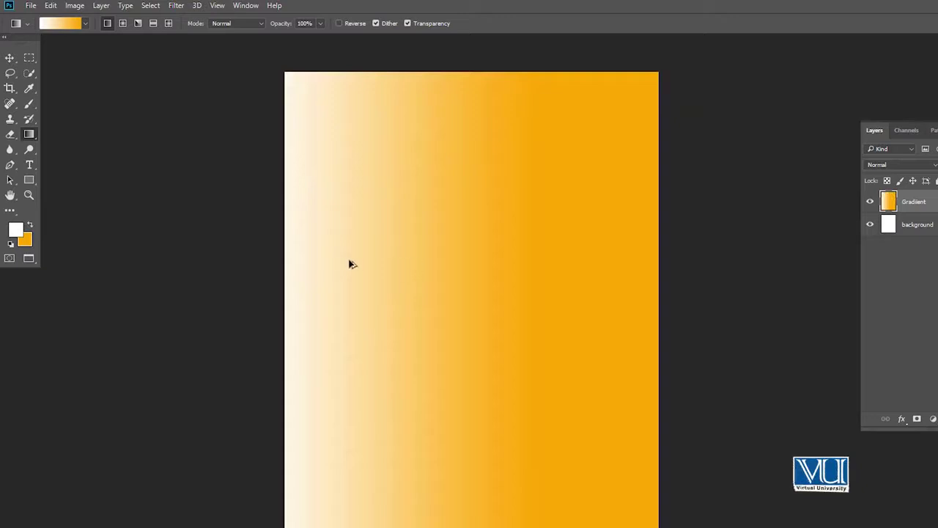
key("ctrl+z")
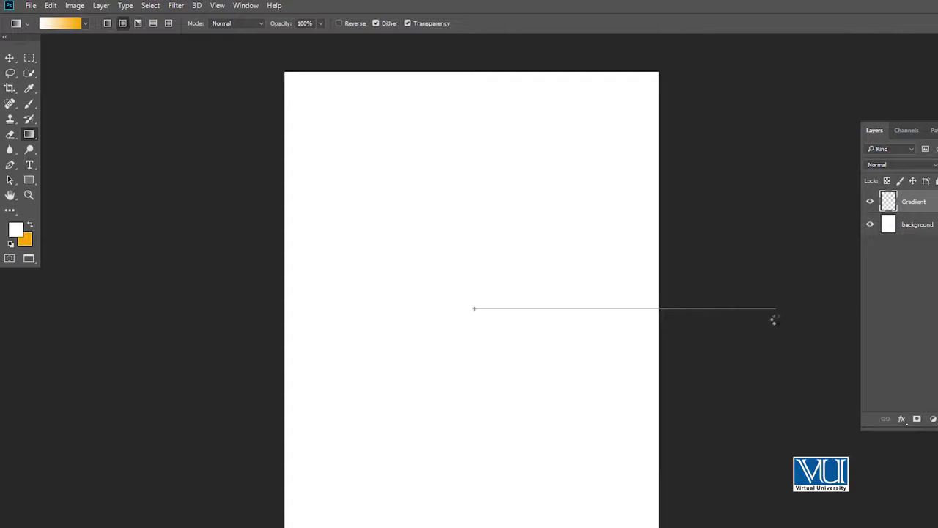
left_click_drag(469, 308, 775, 311)
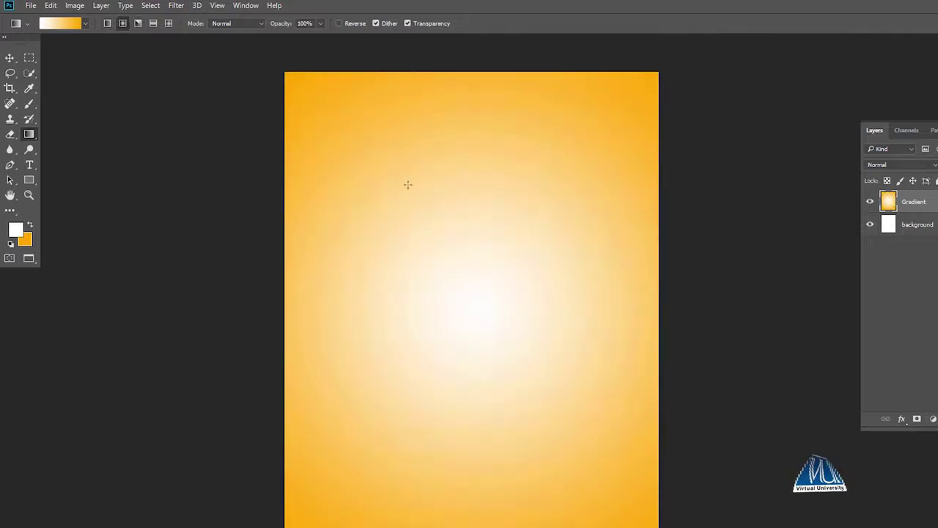
key("ctrl+z")
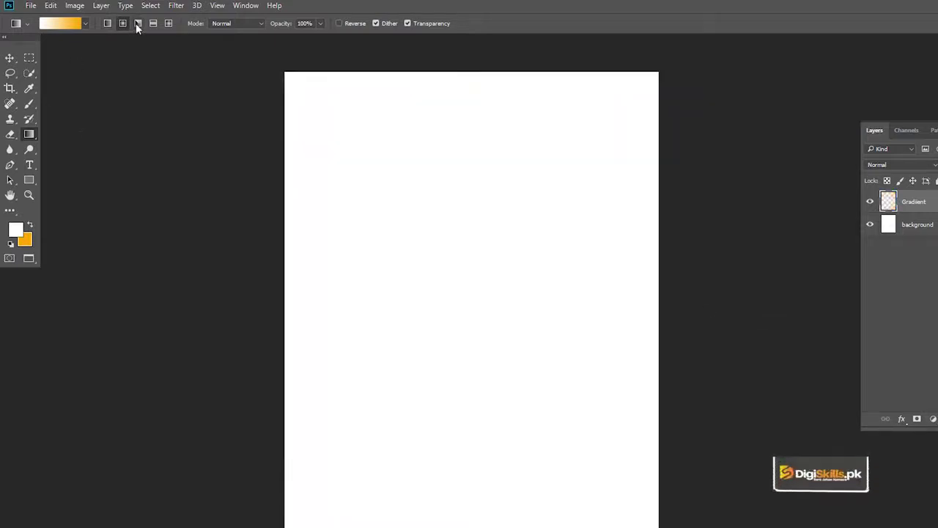
Try an Angle gradient around the page centre and undo it.
left_click(137, 24)
left_click_drag(519, 279, 731, 279)
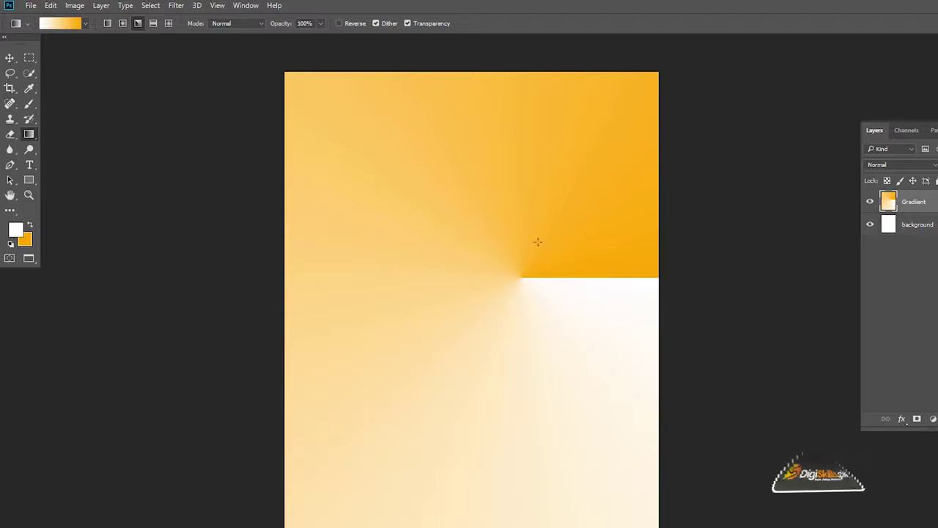
key("ctrl+z")
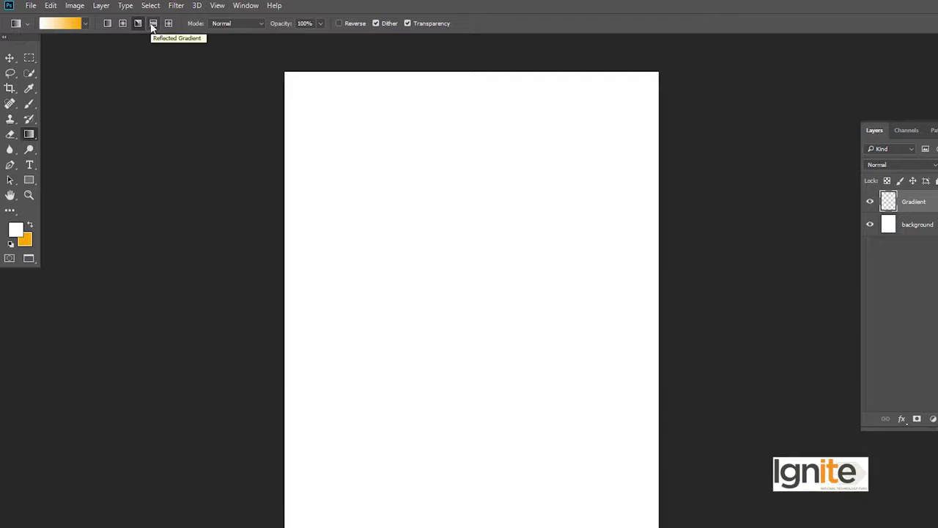
Try horizontal and vertical Reflected gradients, undoing each one.
left_click(152, 25)
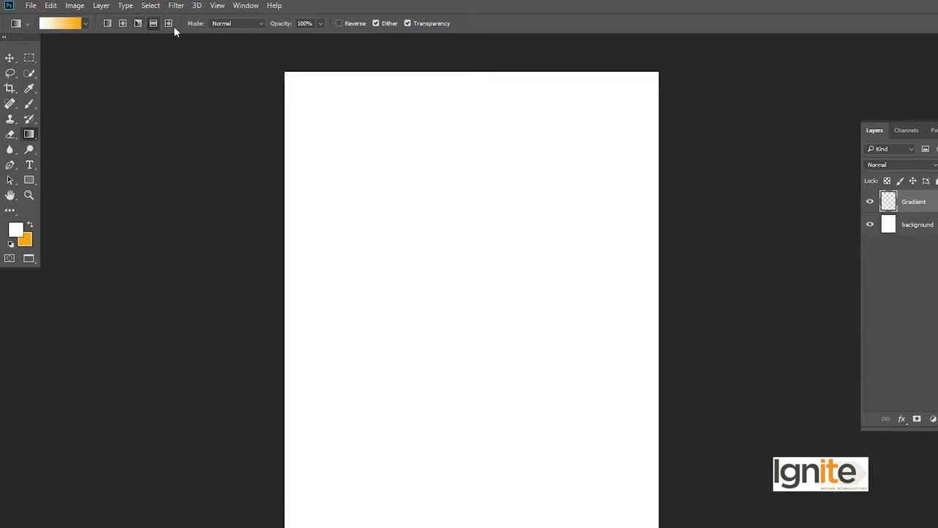
left_click_drag(467, 287, 728, 288)
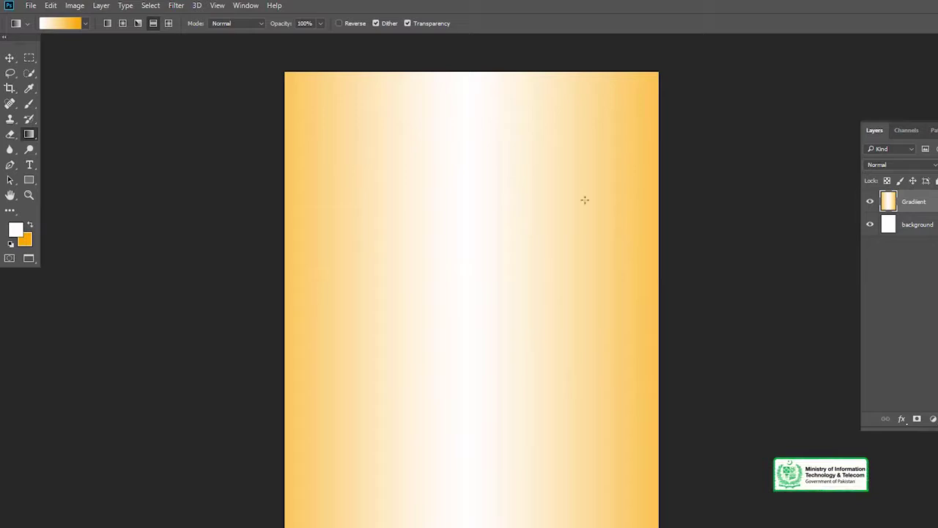
key("ctrl+z")
left_click_drag(539, 287, 693, 289)
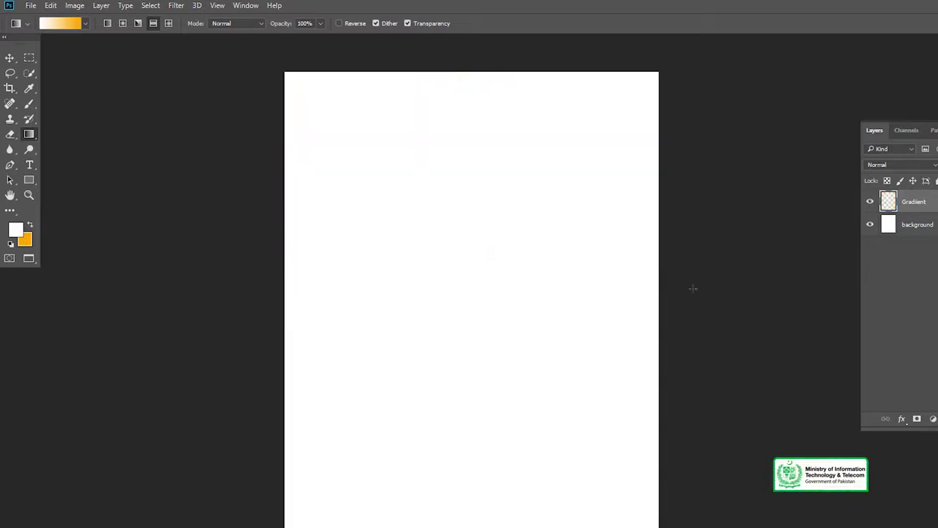
key("ctrl+z")
mouse_move(468, 173)
left_mouse_down()
mouse_move(476, 392)
mouse_move(466, 388)
left_mouse_up()
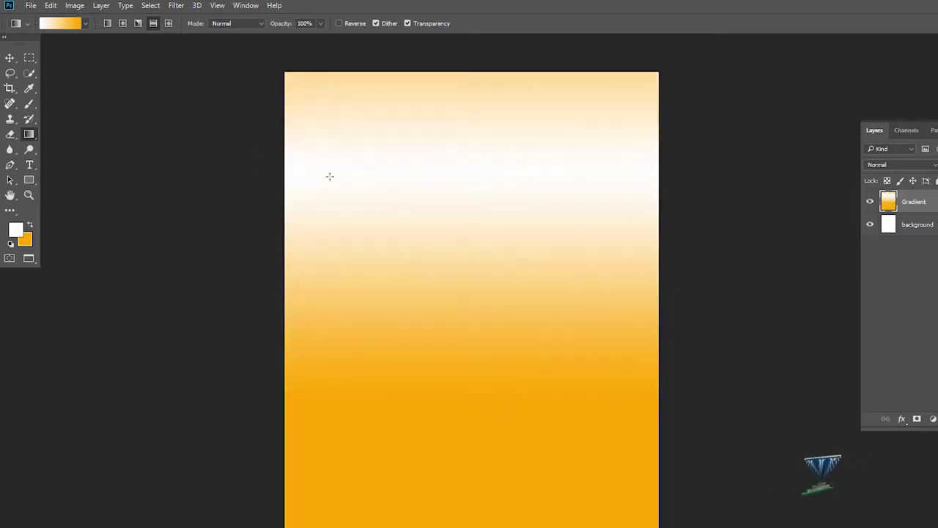
key("ctrl+z")
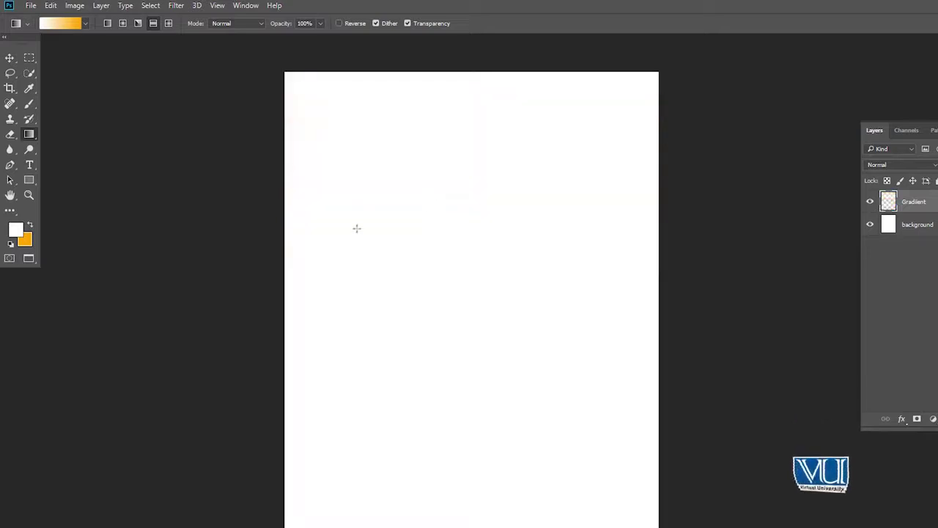
Use the Diamond style to draw a gradient from the page centre, then undo it.
left_click(169, 24)
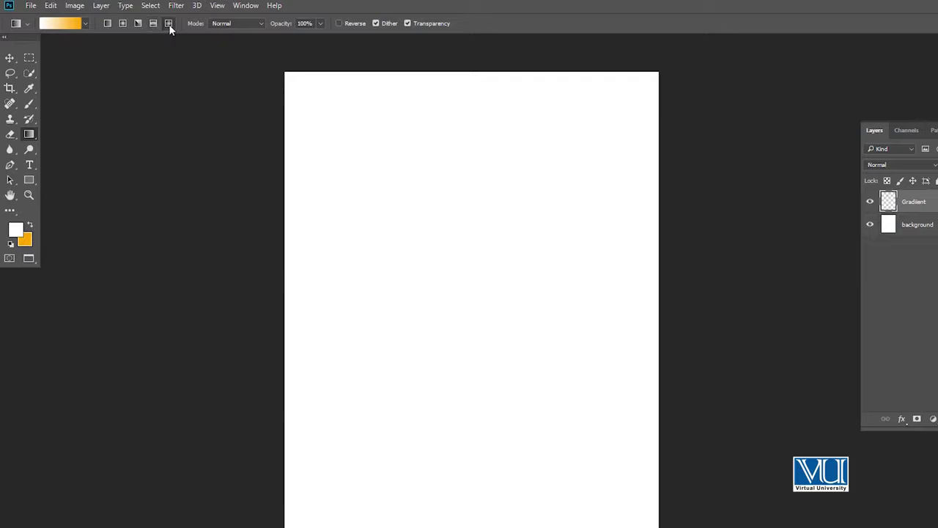
left_click_drag(449, 317, 682, 317)
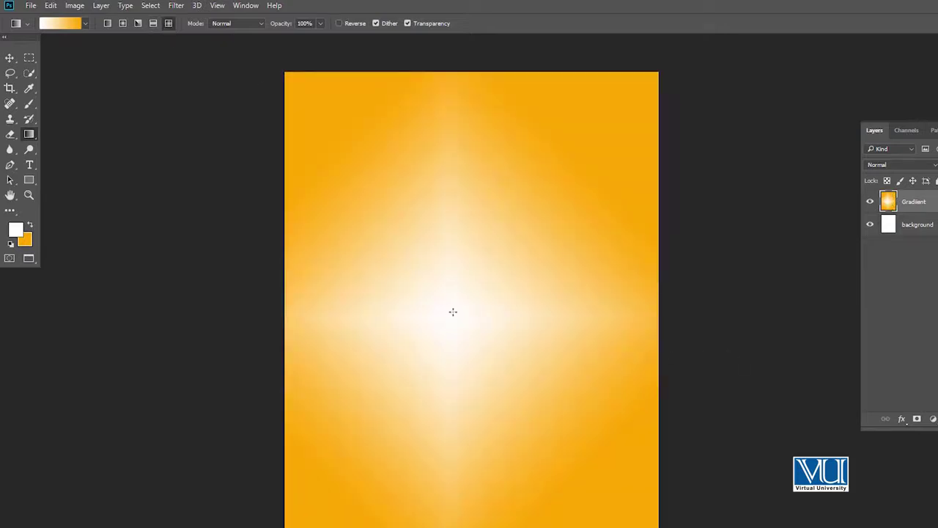
mouse_move(511, 278)
left_mouse_down()
mouse_move(479, 287)
mouse_move(488, 291)
left_mouse_up()
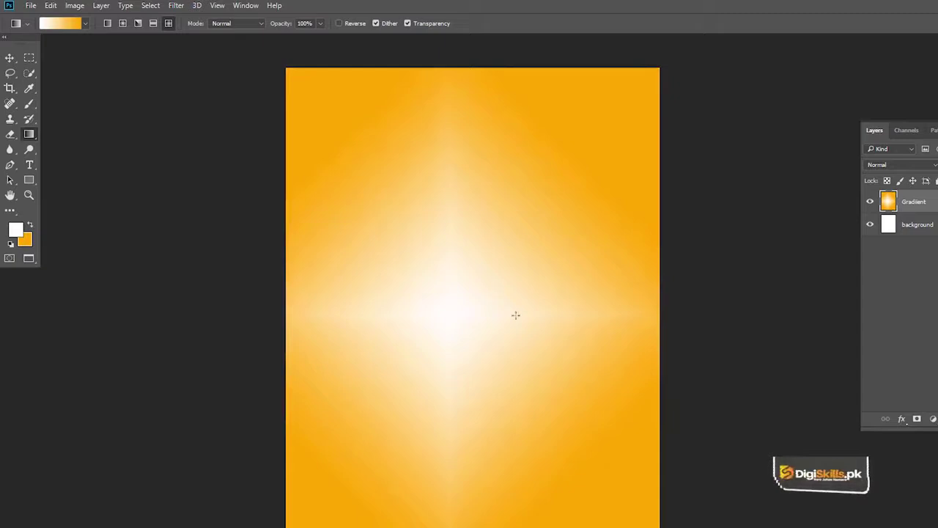
key("ctrl+z")
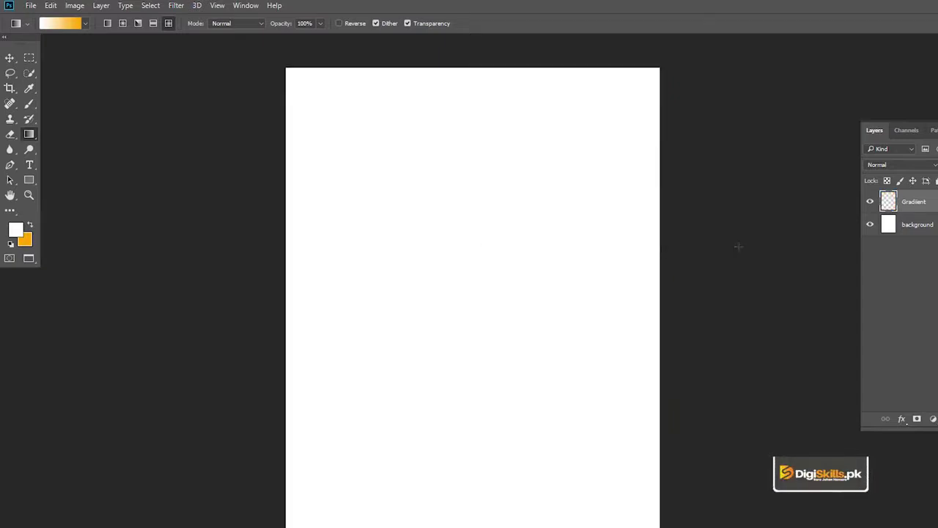
key("ctrl+z")
key("ctrl+z")
Set the foreground colour to a bright blue.
left_click(15, 231)
left_click(559, 161)
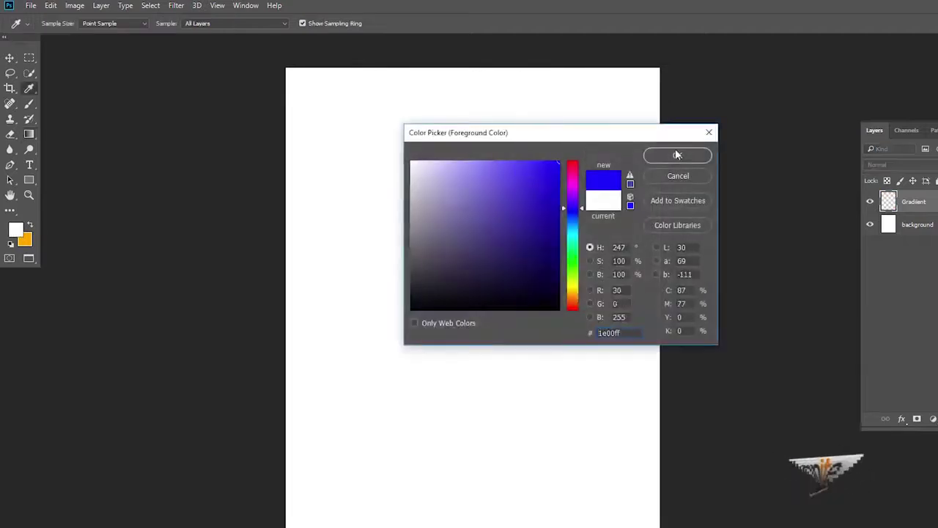
left_click(677, 154)
Set the background colour to green (6cff00).
left_click(24, 239)
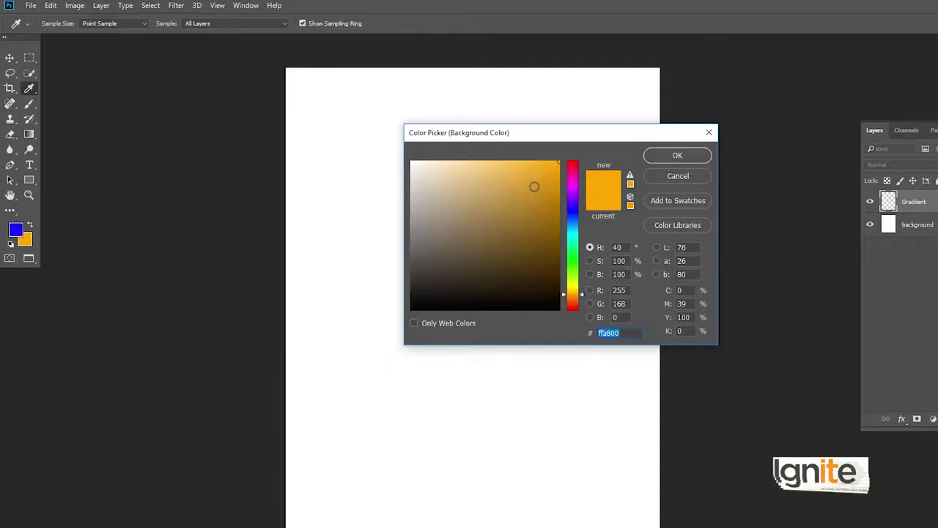
left_click_drag(577, 208, 573, 274)
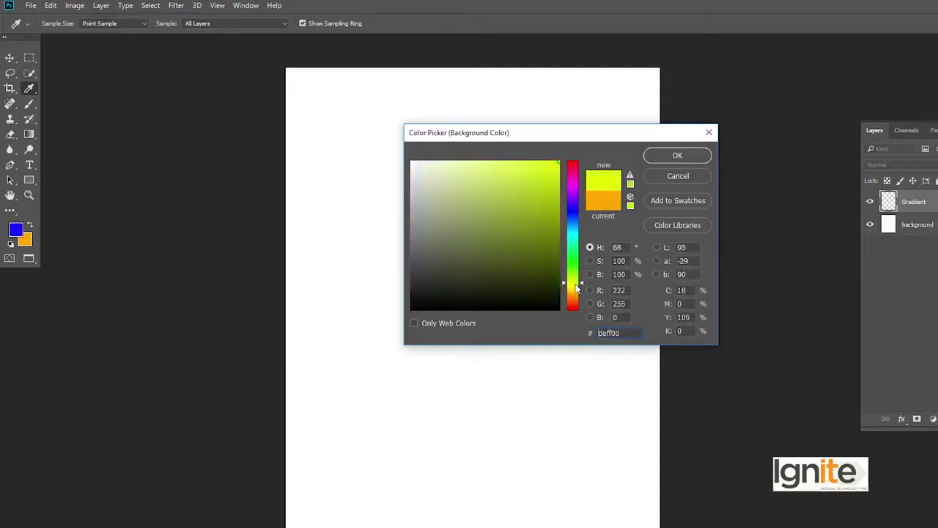
left_click(676, 156)
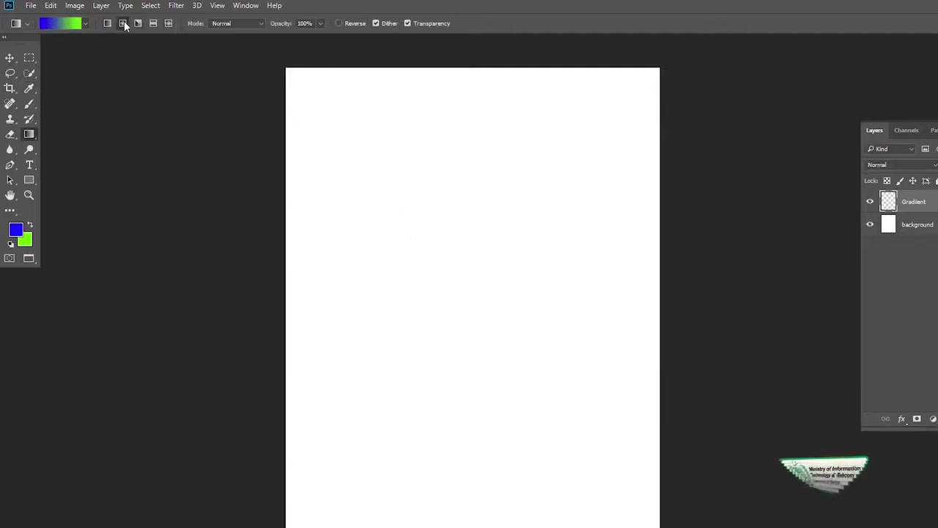
Try a radial gradient, undo it, and swap the foreground and background colours.
left_click_drag(476, 295, 761, 296)
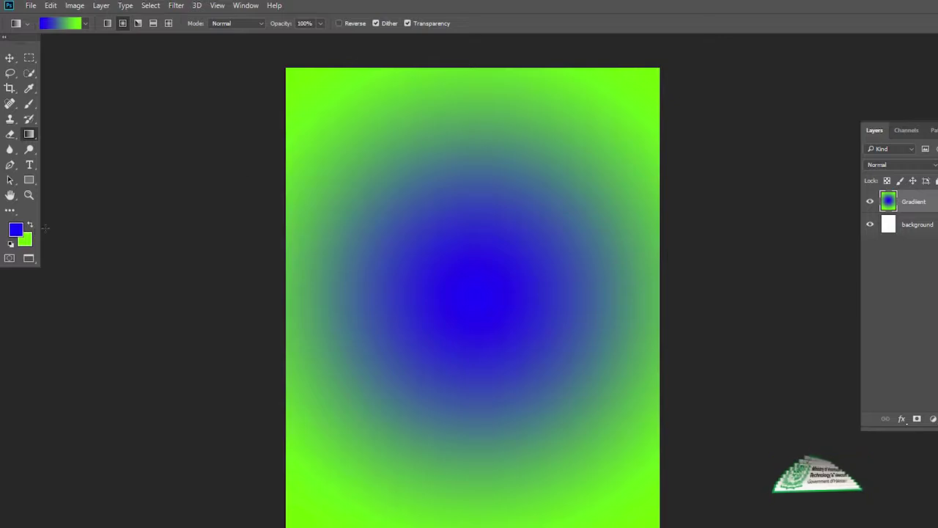
key("ctrl+z")
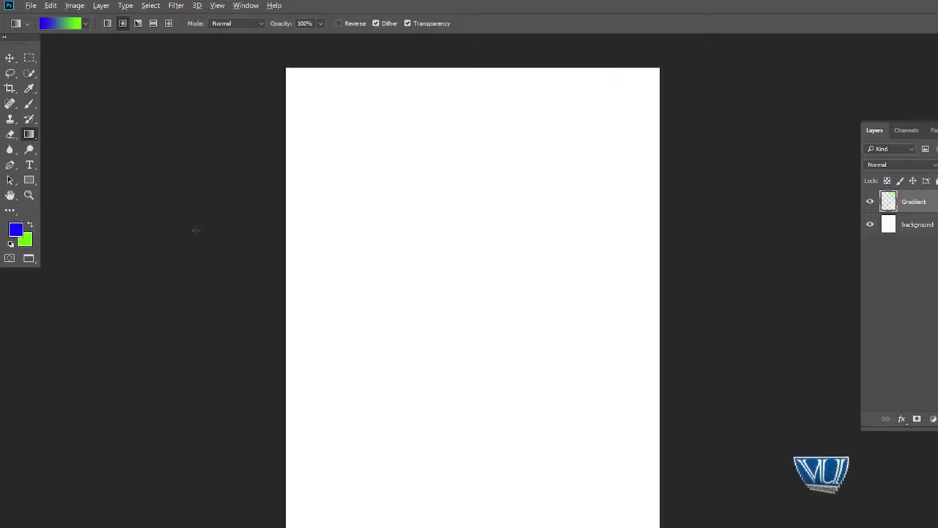
left_click(30, 228)
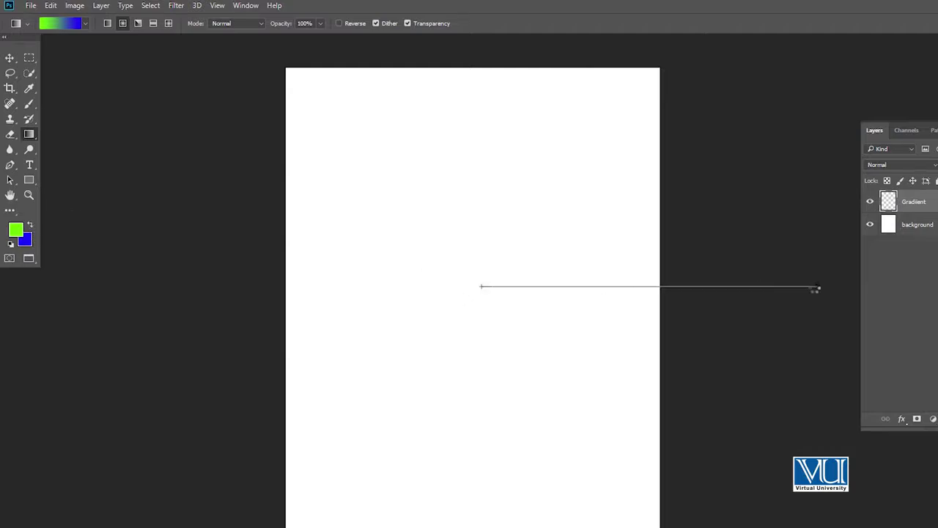
Draw and undo radial, horizontal and vertical green-to-blue gradients.
left_click_drag(473, 290, 815, 286)
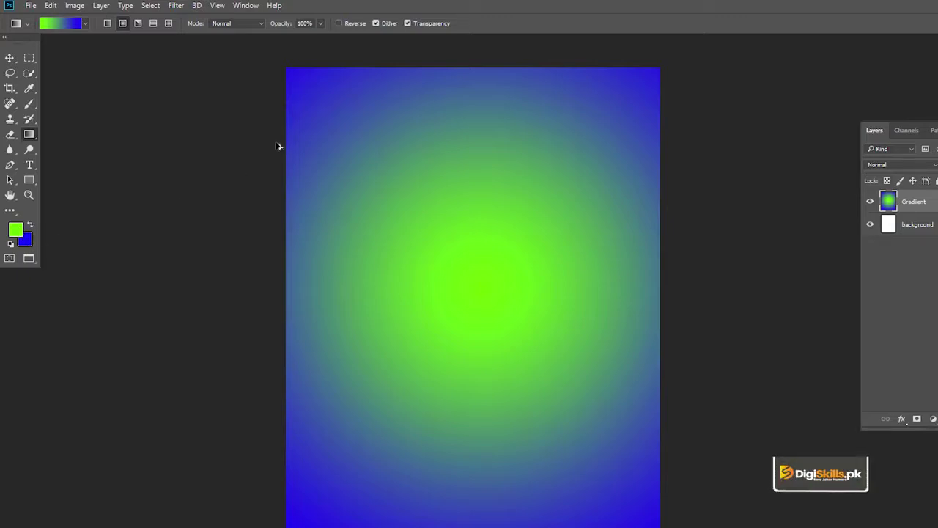
key("ctrl+z")
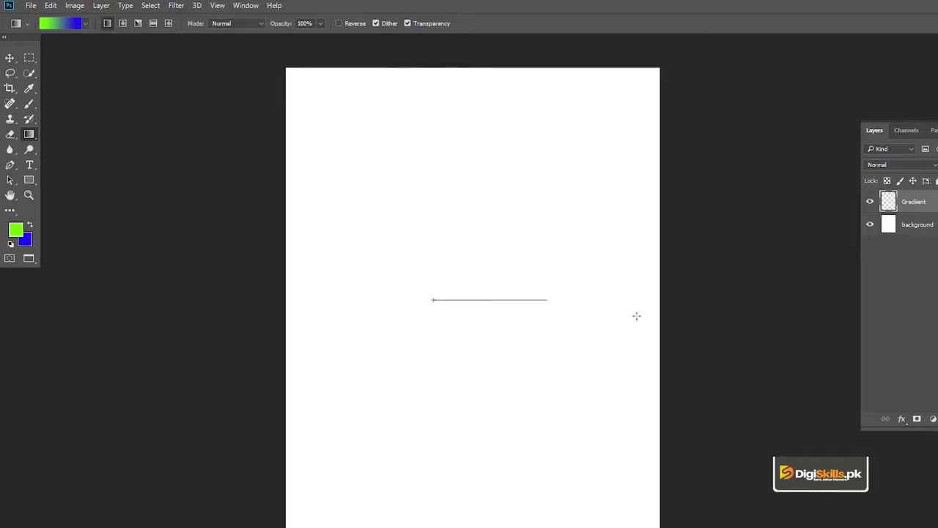
left_click_drag(636, 316, 716, 317)
key("ctrl+z")
left_click_drag(441, 123, 451, 355)
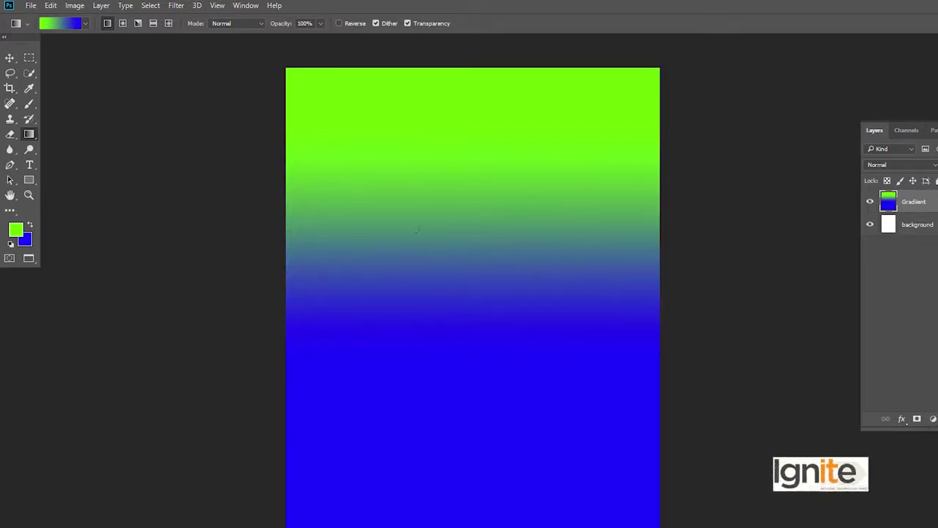
key("ctrl+z")
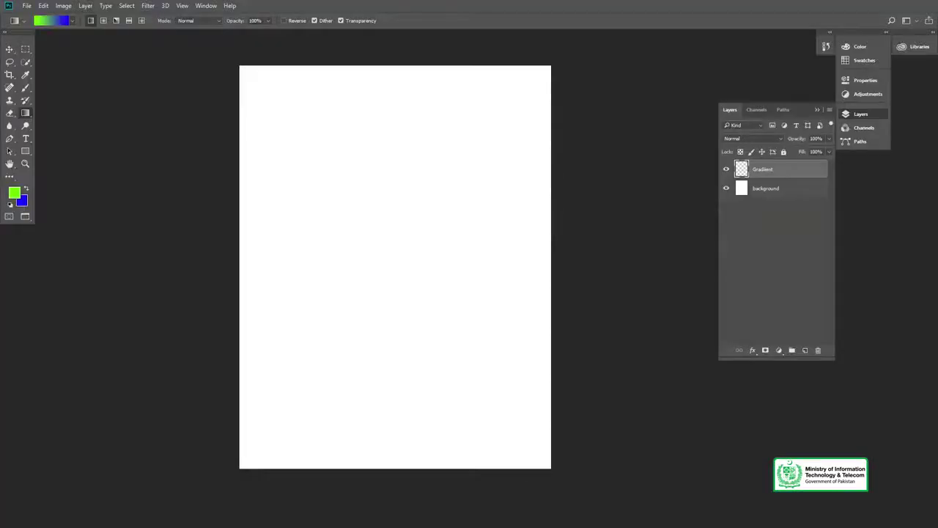
Load the Black, White preset, draw a horizontal fill, and undo it.
left_click(59, 20)
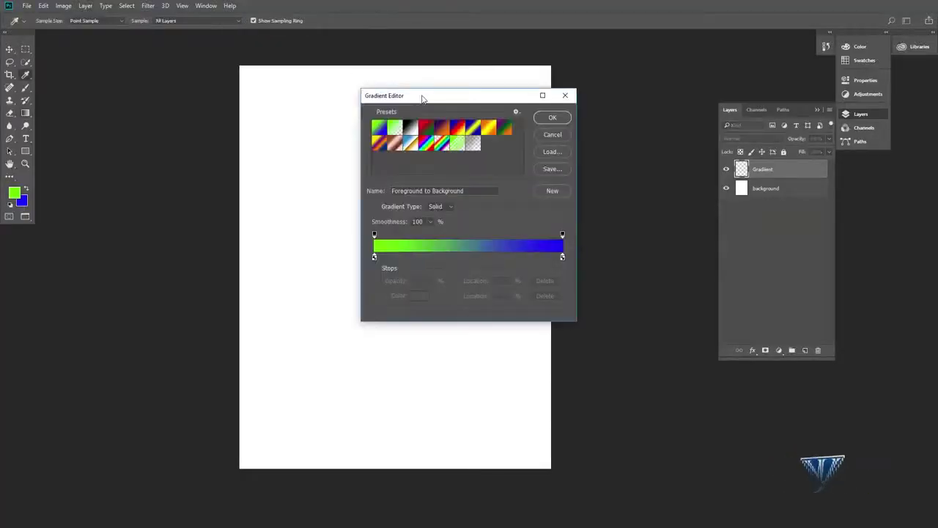
left_click_drag(421, 98, 579, 67)
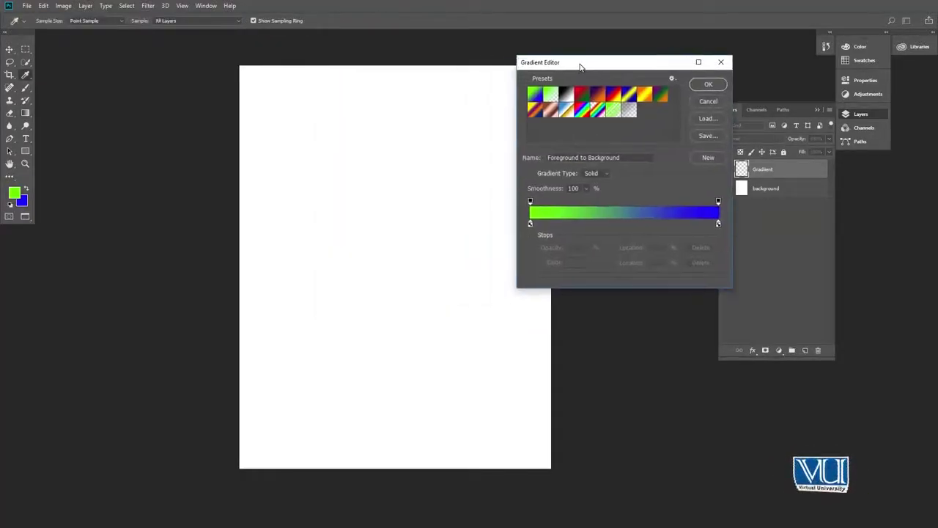
left_click(568, 96)
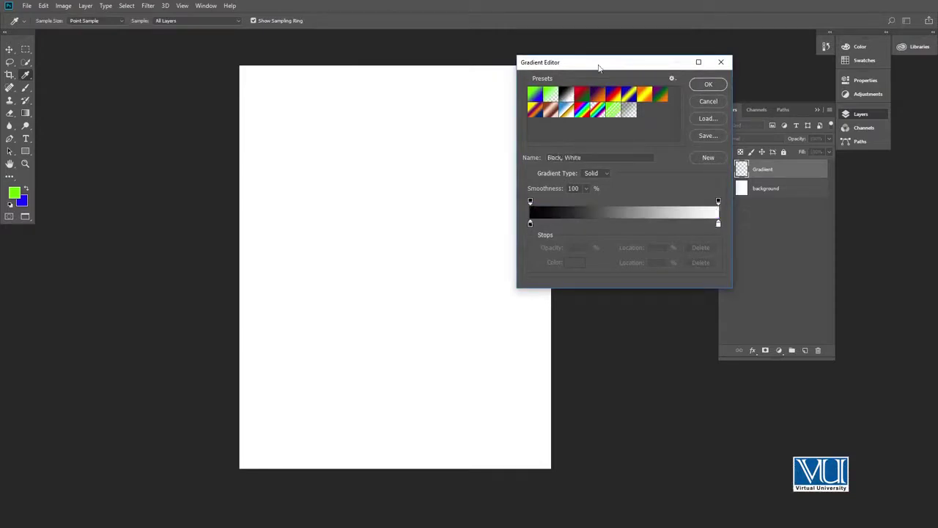
left_click(708, 84)
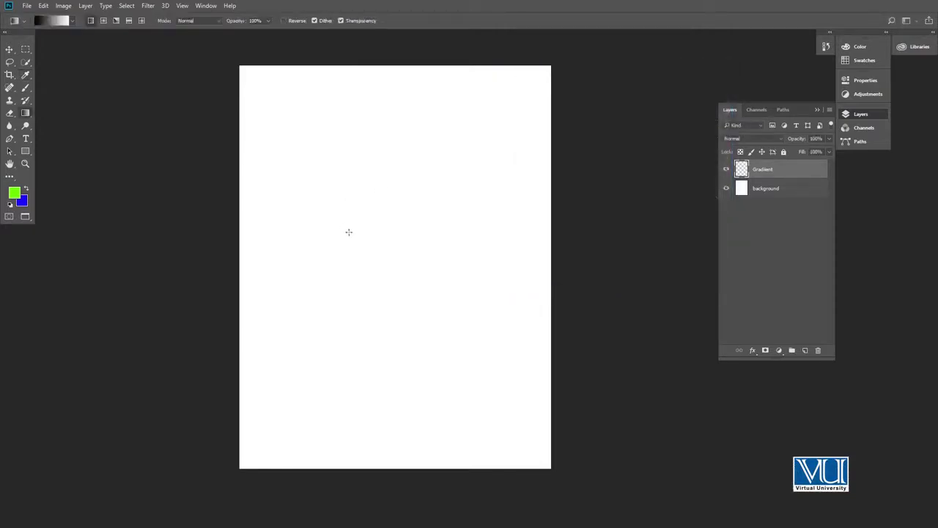
left_click_drag(523, 237, 566, 227)
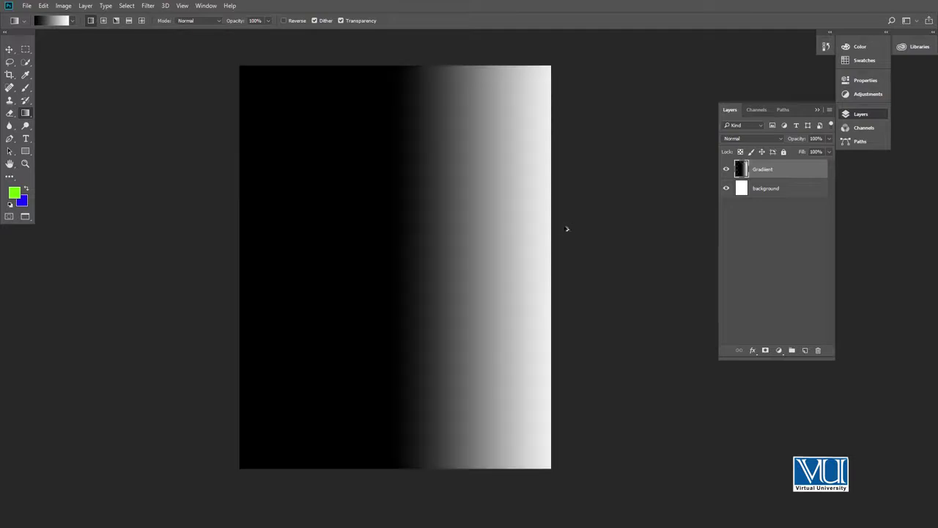
key("ctrl+z")
Load the Red, Green preset and try linear and radial fills, undoing each.
left_click(53, 21)
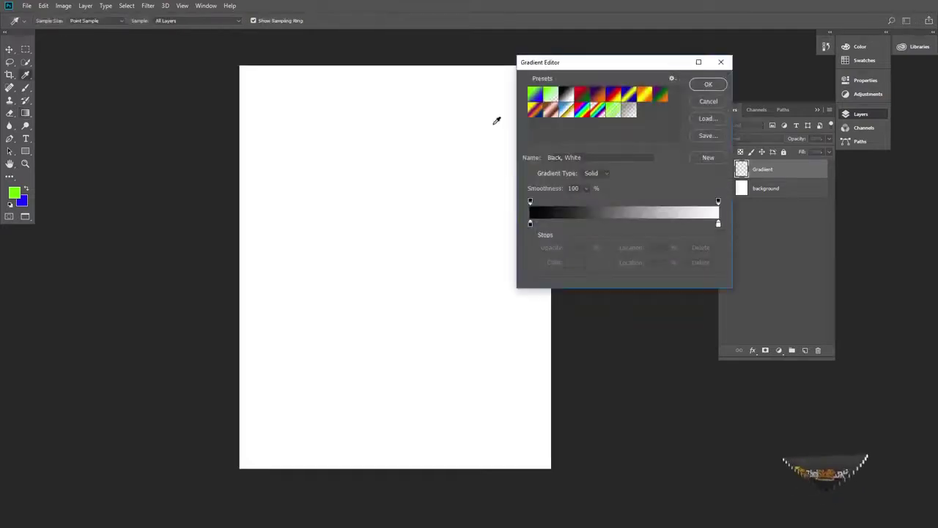
left_click(661, 93)
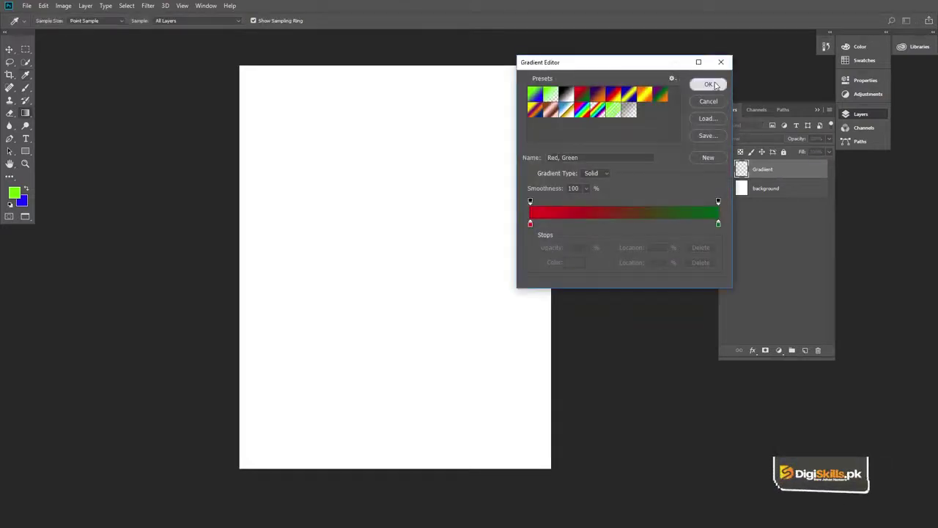
left_click(709, 85)
left_click_drag(440, 107, 550, 106)
key("ctrl+z")
left_click_drag(416, 244, 683, 245)
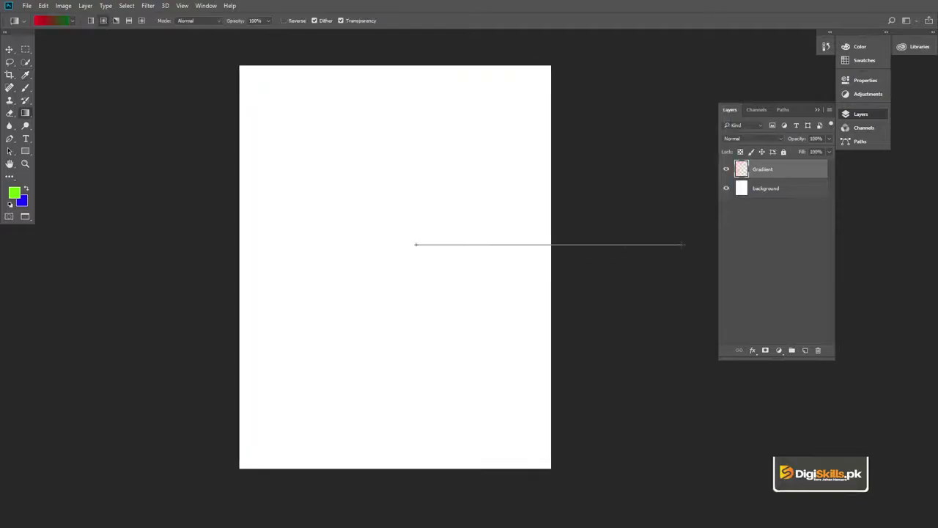
key("ctrl+z")
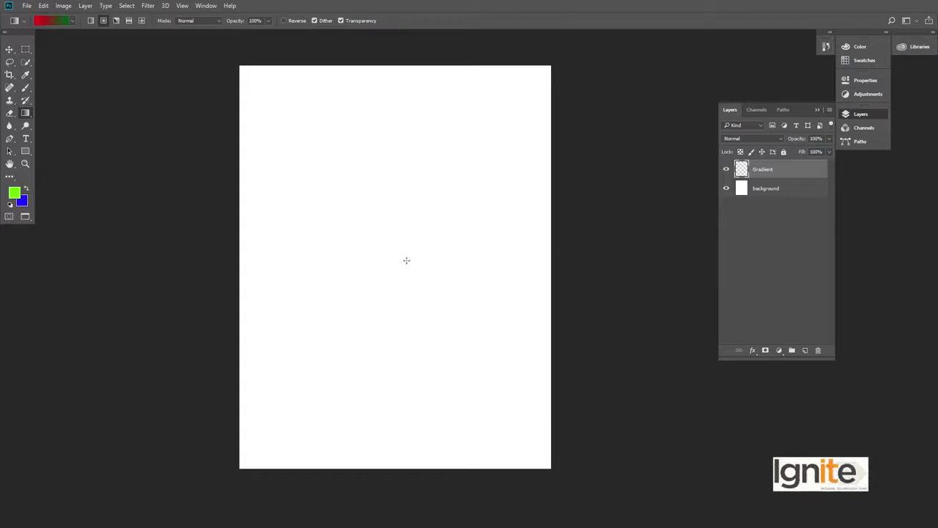
Try three more small radial red-to-green fills, undoing each.
left_click_drag(584, 260, 584, 260)
key("ctrl+z")
left_click_drag(385, 254, 418, 255)
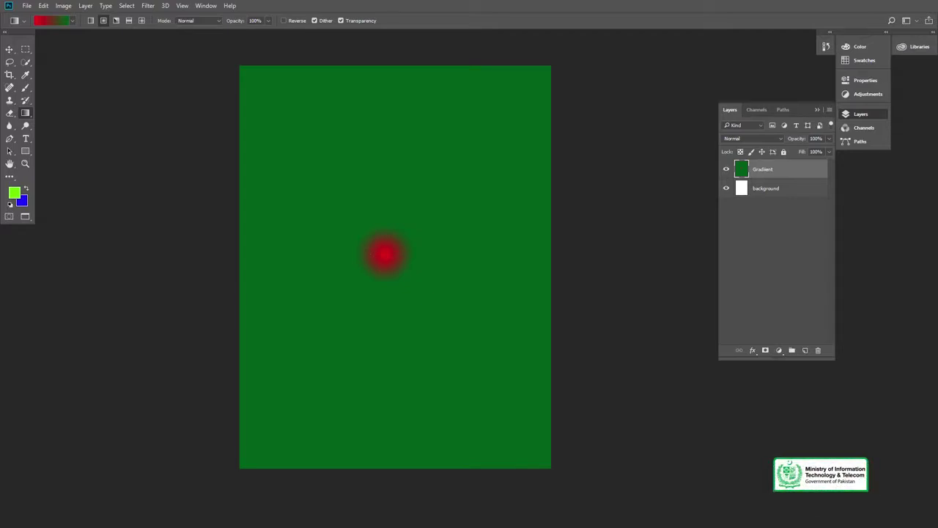
key("ctrl+z")
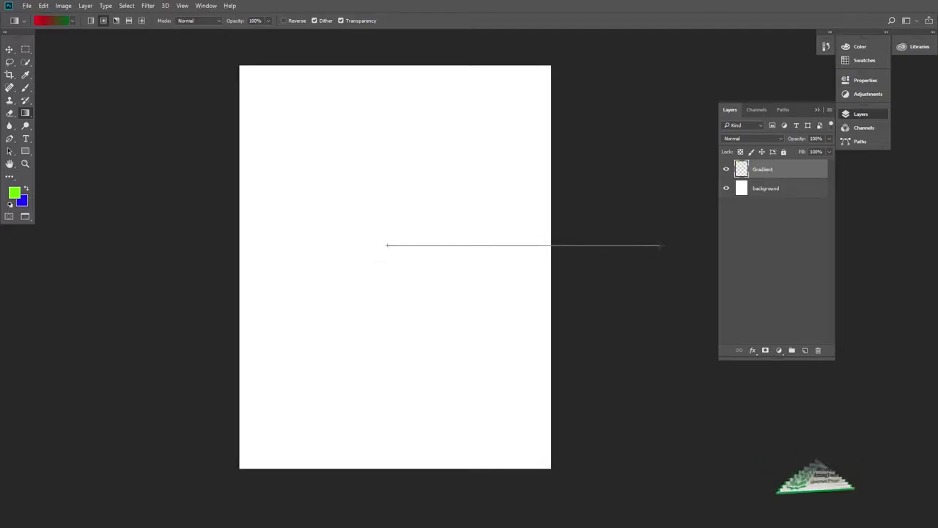
left_click_drag(623, 245, 659, 246)
key("ctrl+z")
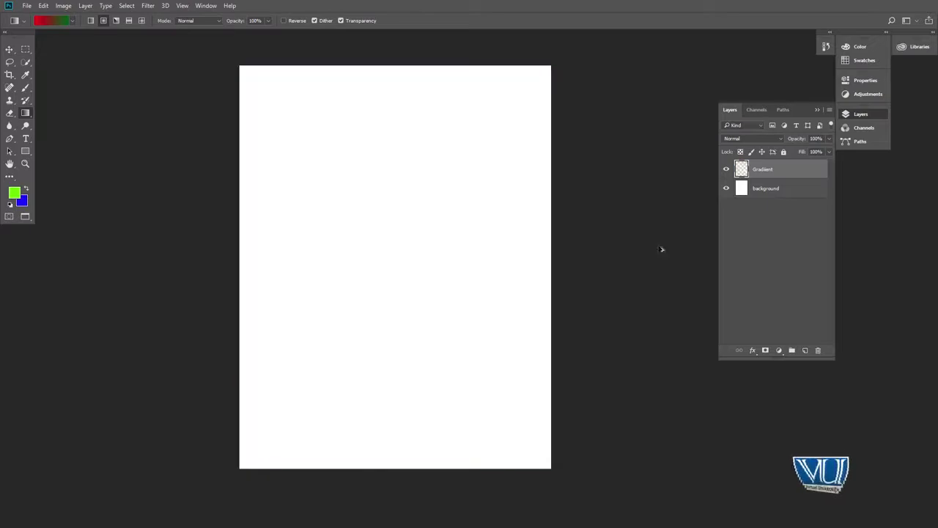
Load the Blue, Red, Yellow preset, draw a radial fill, and undo it.
left_click(51, 22)
left_click(620, 96)
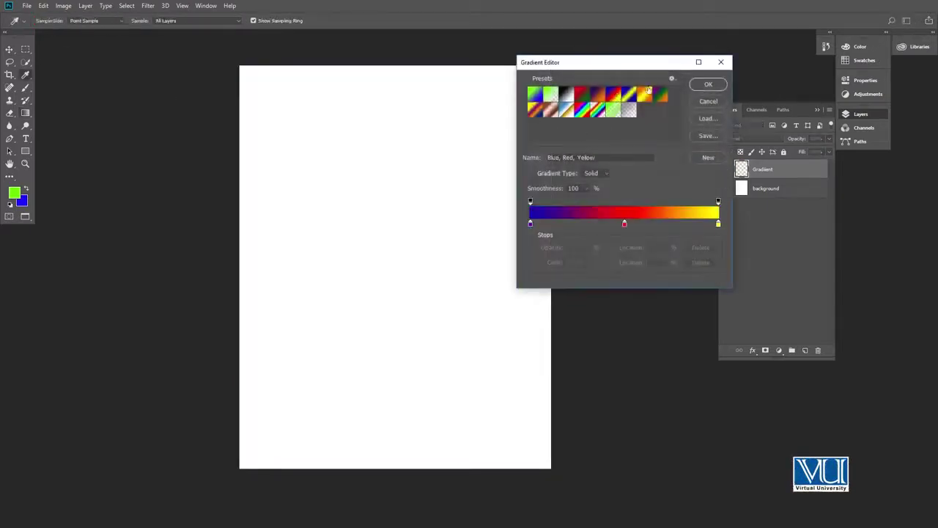
left_click(708, 85)
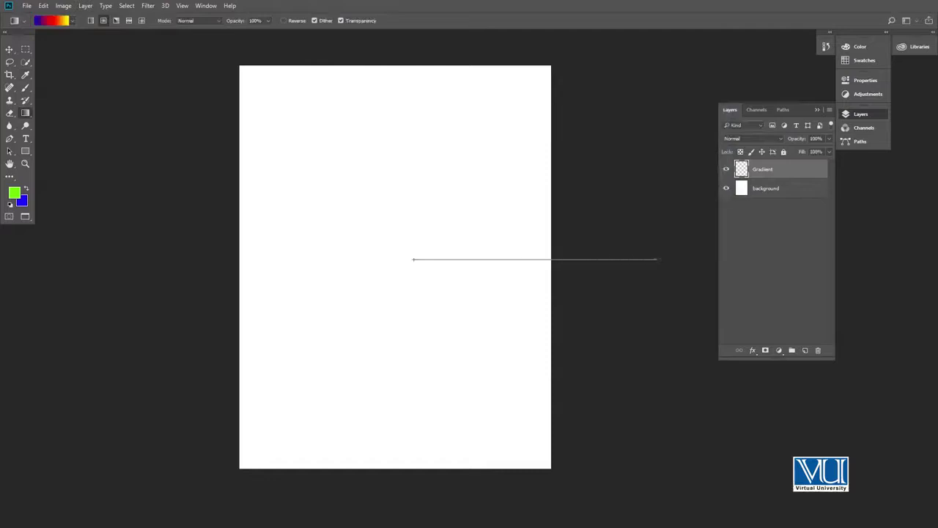
left_click_drag(657, 258, 658, 258)
key("ctrl+z")
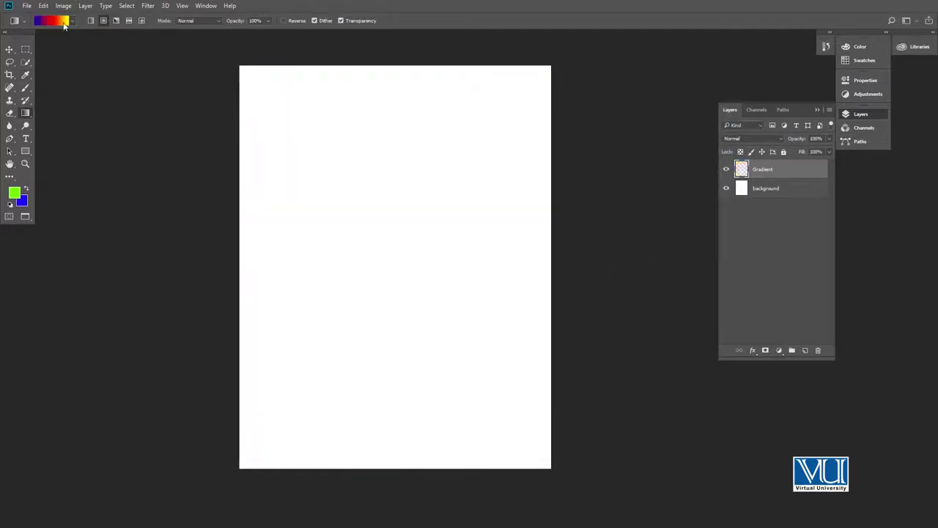
Load the orange-yellow preset, draw a radial fill, and undo it.
left_click(64, 23)
left_click(648, 97)
left_click(708, 84)
left_click_drag(369, 230, 629, 229)
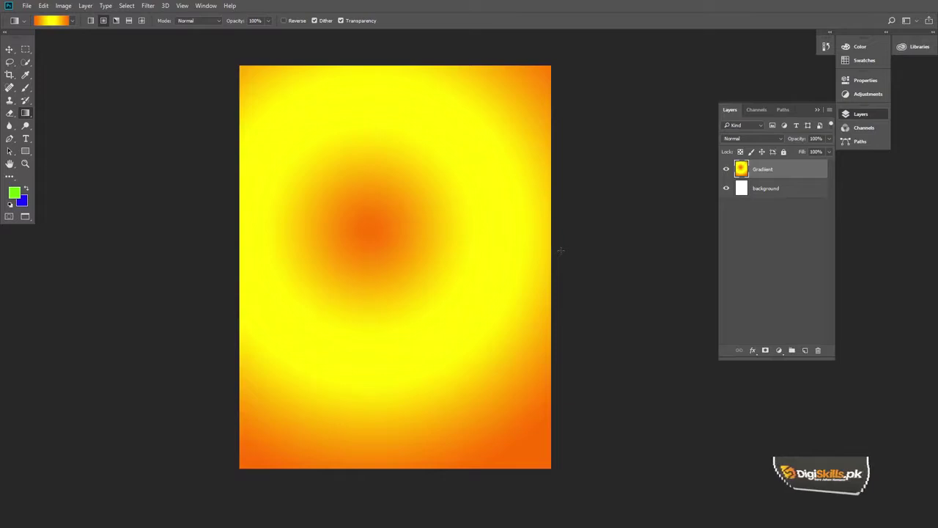
key("ctrl+z")
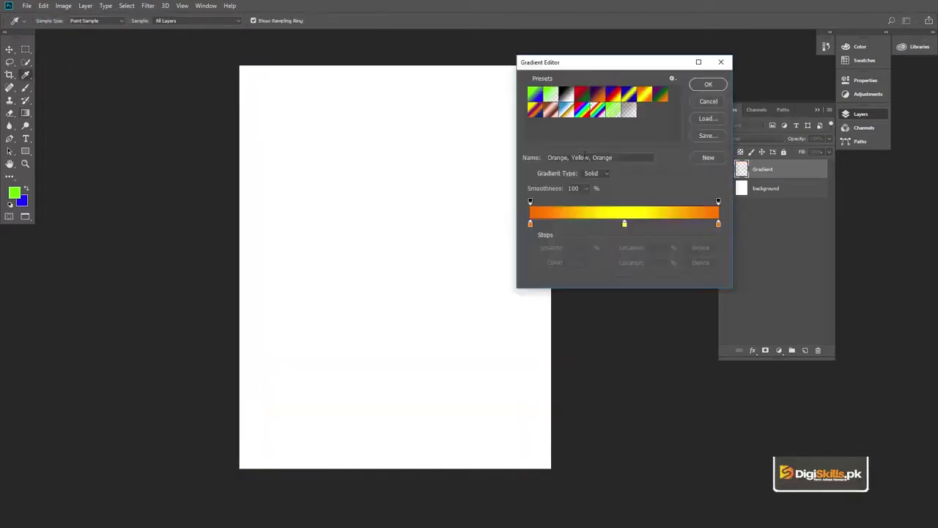
Load the Yellow, Violet, Orange, Blue preset, draw a fill, and undo it.
left_click(535, 112)
left_click(722, 85)
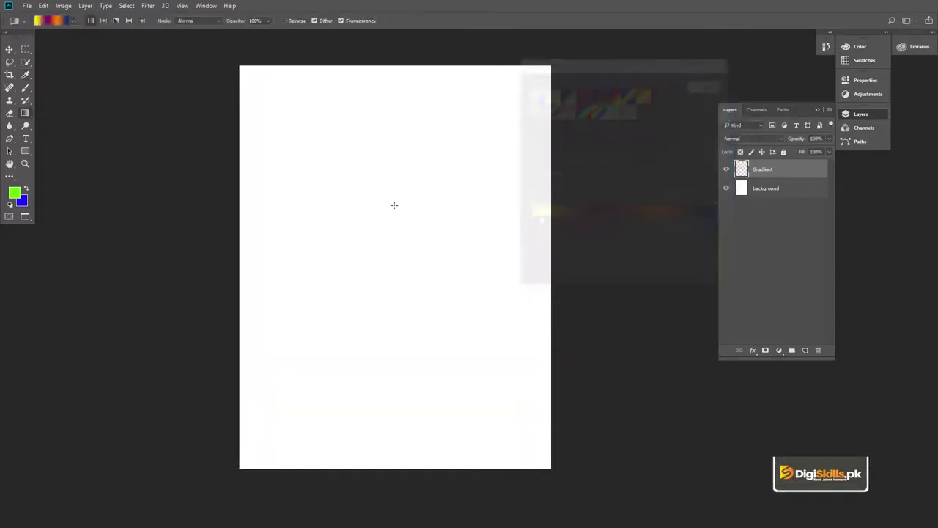
left_click_drag(647, 226, 647, 226)
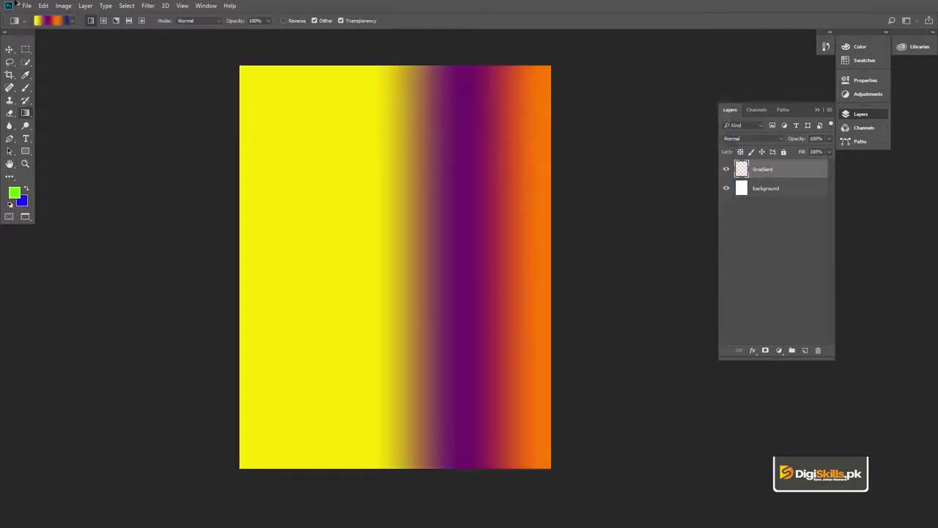
key("ctrl+z")
Load the blue-white-gold Chrome preset and try linear then radial fills, undoing each.
left_click(58, 22)
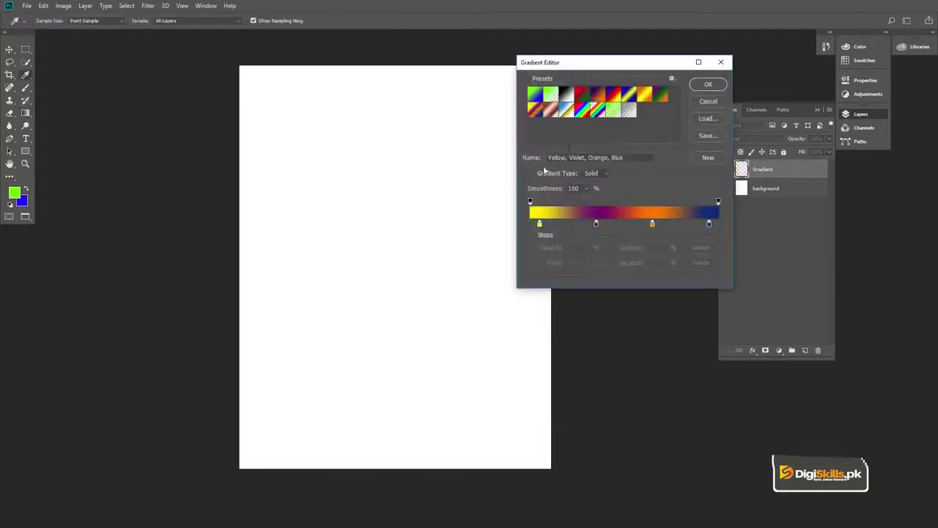
left_click(557, 111)
left_click(708, 84)
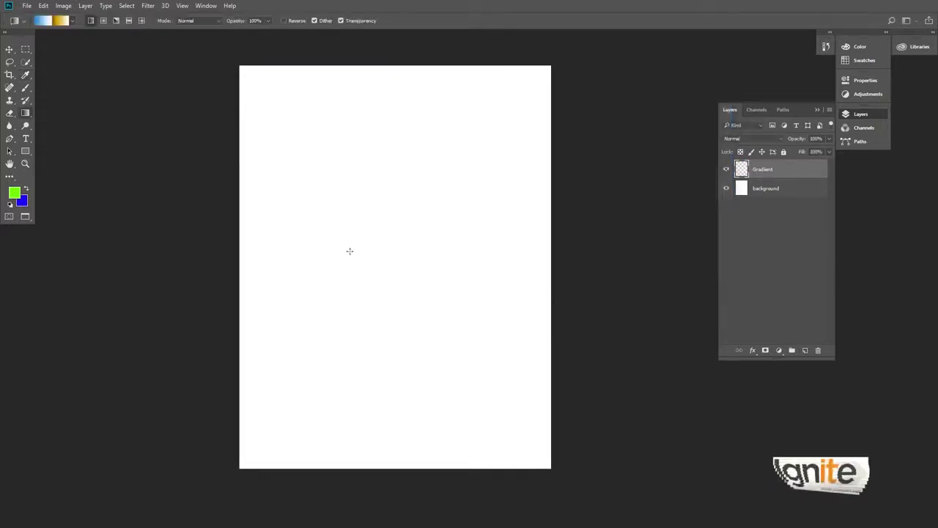
left_click_drag(394, 266, 608, 256)
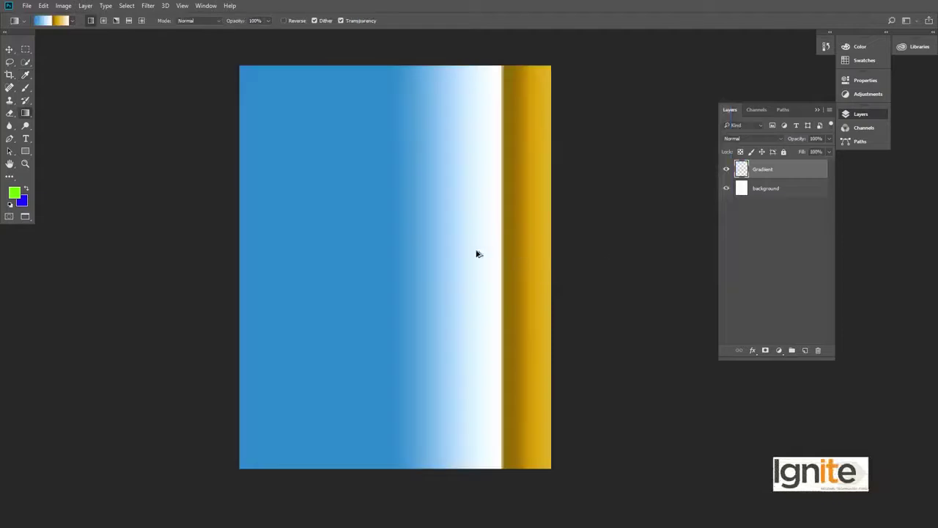
key("ctrl+z")
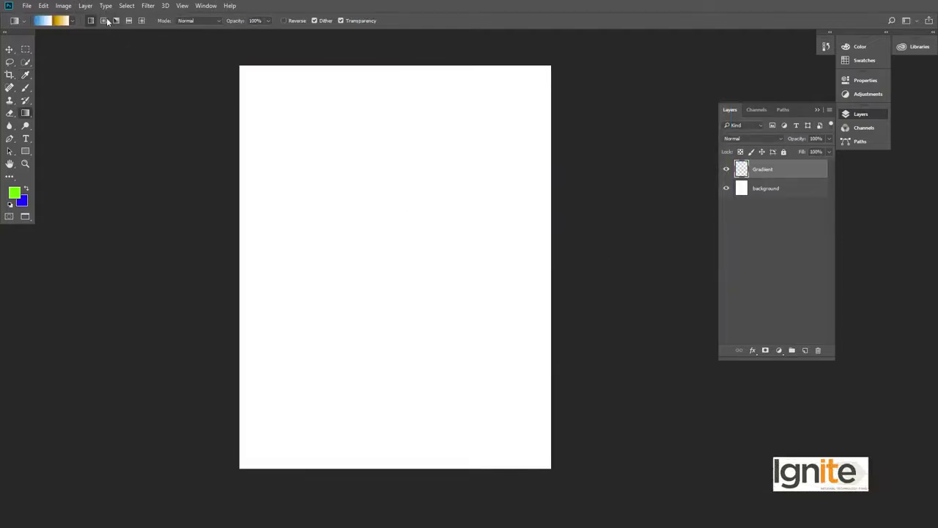
left_click_drag(373, 256, 625, 255)
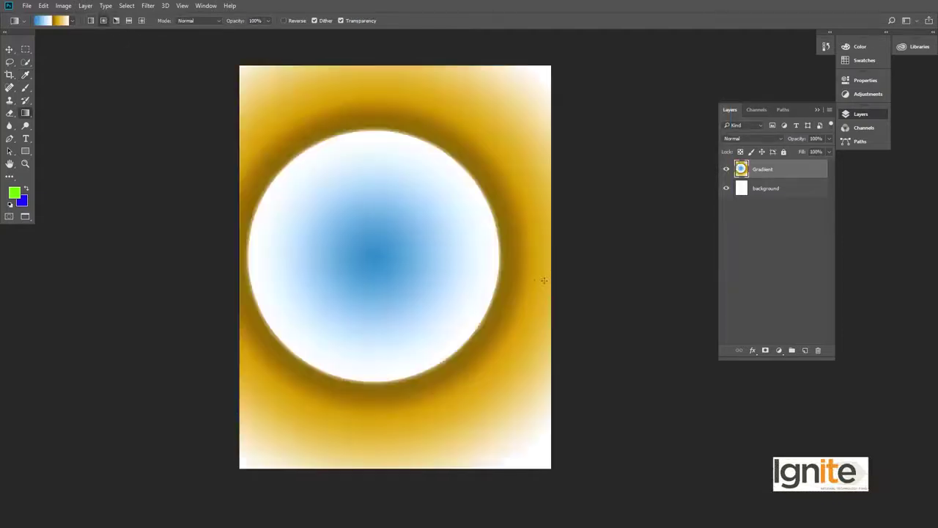
key("ctrl+z")
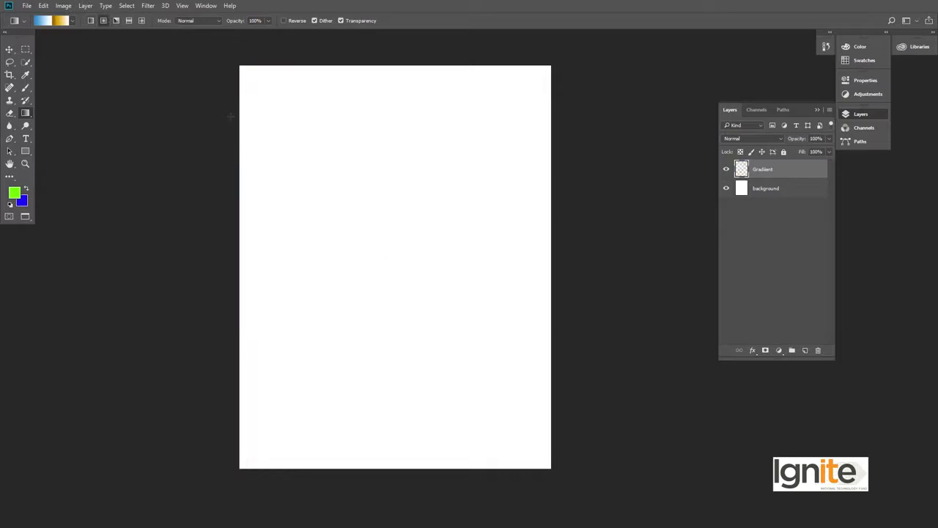
Preview the Neutral Density preset, then choose the green-to-blue Foreground to Background gradient.
left_click(53, 20)
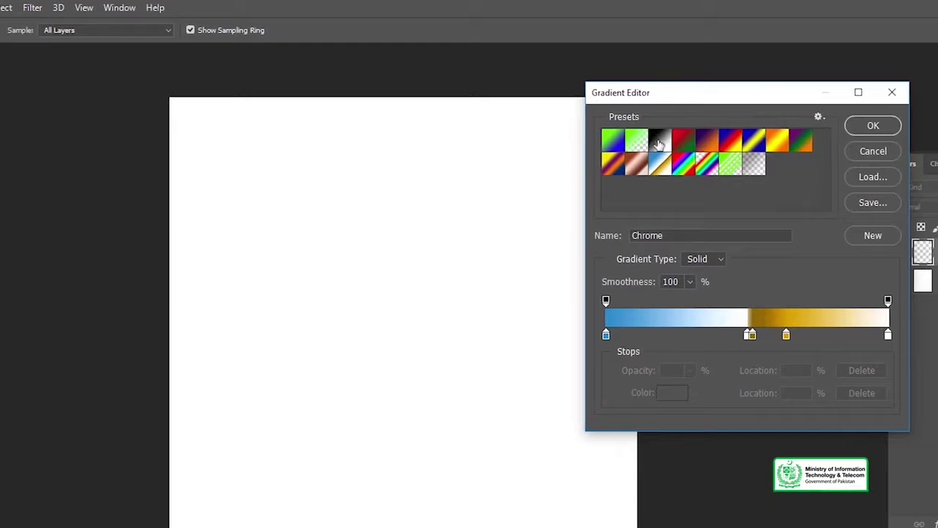
left_click(755, 167)
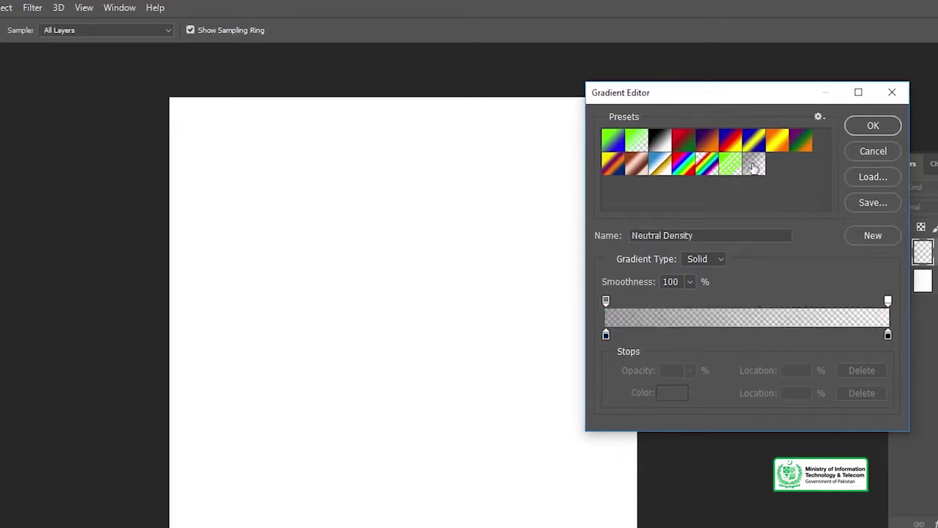
left_click(857, 151)
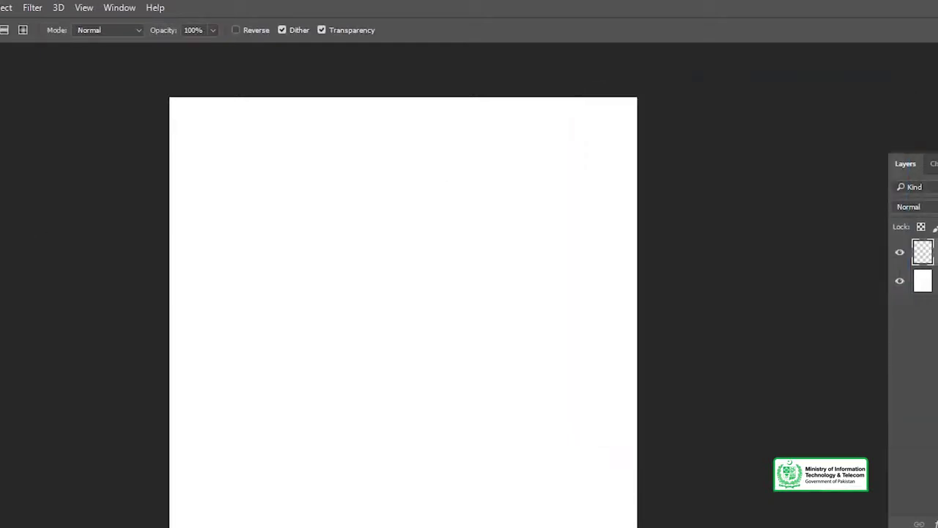
left_click(614, 142)
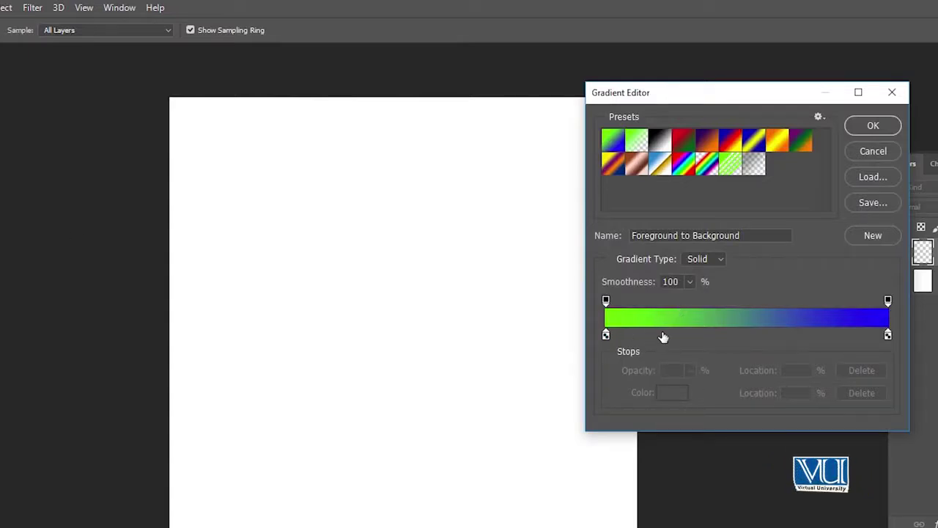
left_click(874, 151)
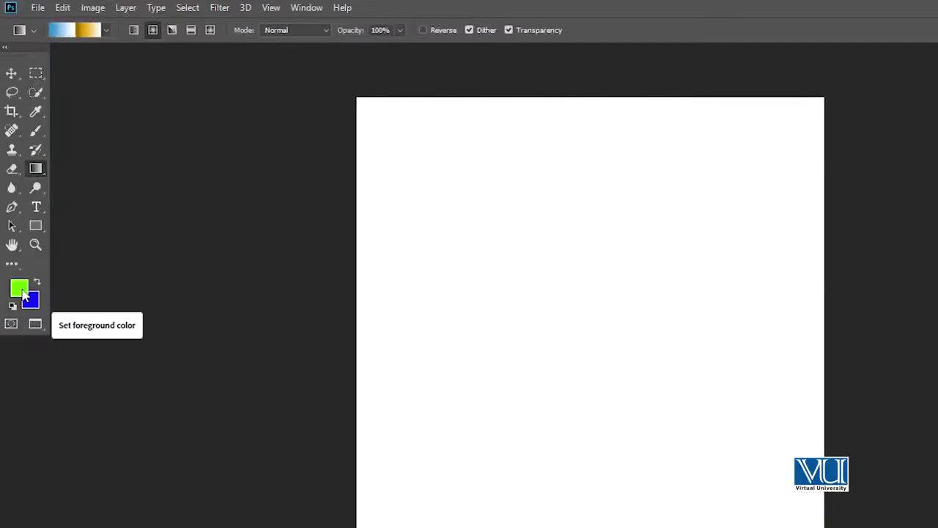
Reopen the Gradient Editor on Foreground to Background and add a colour stop near green.
left_click(88, 29)
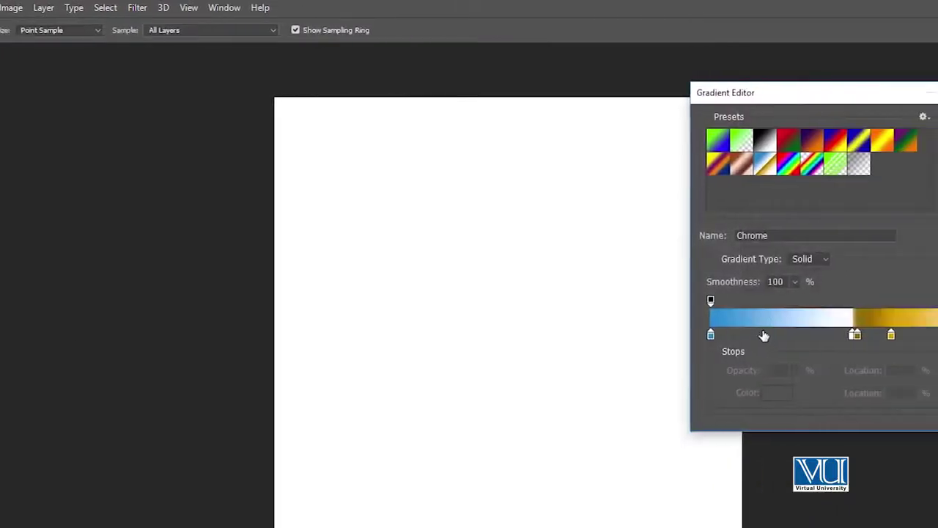
left_click(625, 139)
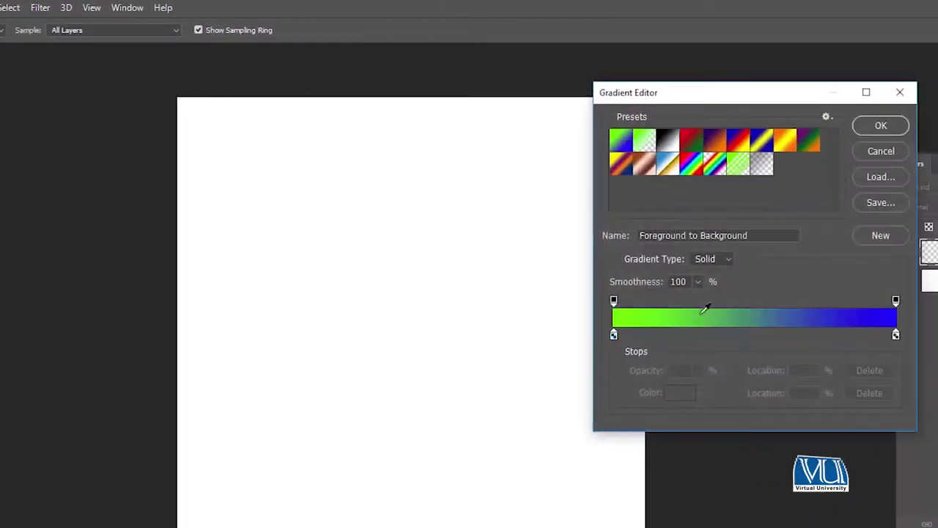
left_click(641, 336)
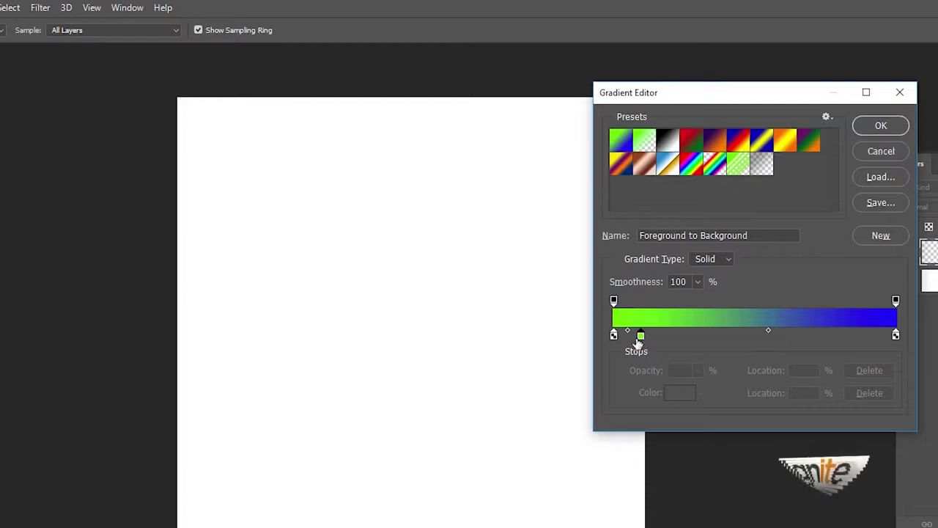
Reset the gradient to two stops, re-place a green stop at the left end, and select the midpoint.
left_click(627, 142)
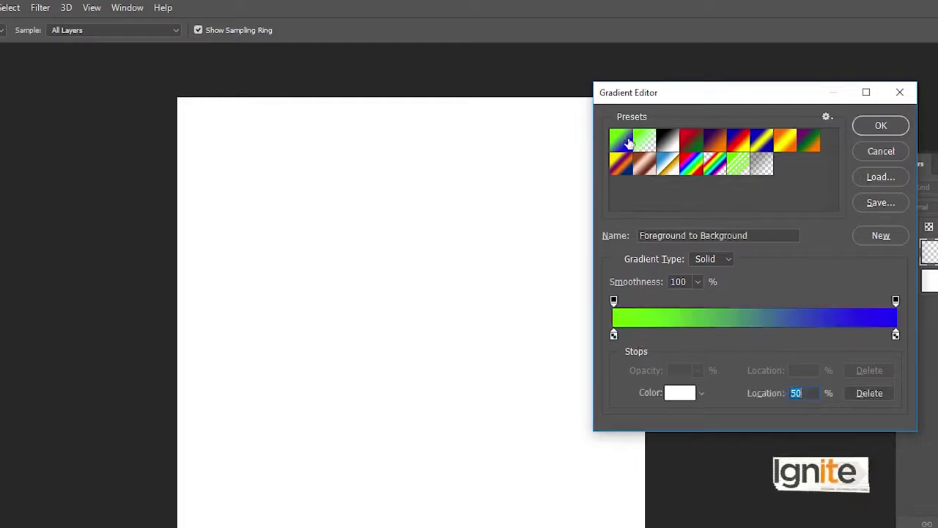
mouse_move(614, 337)
left_mouse_down()
mouse_move(877, 349)
mouse_move(697, 354)
left_mouse_up()
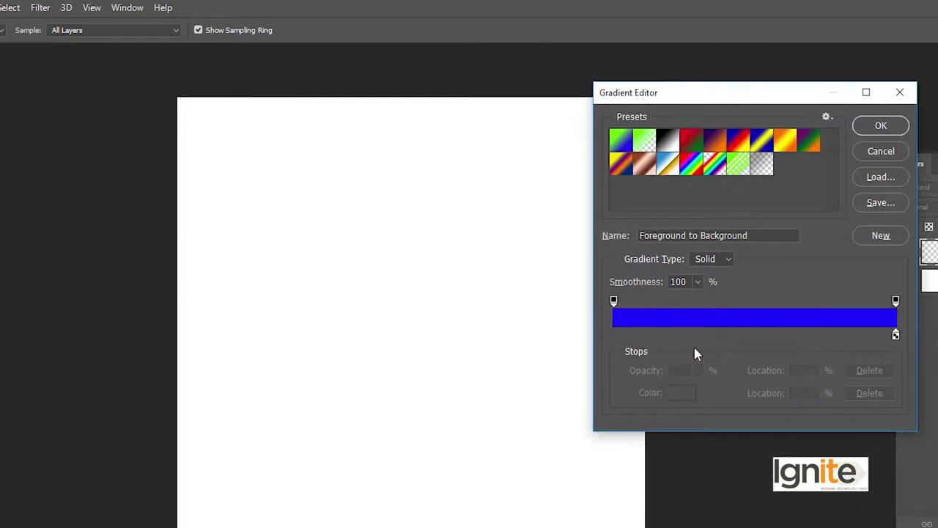
left_click(613, 336)
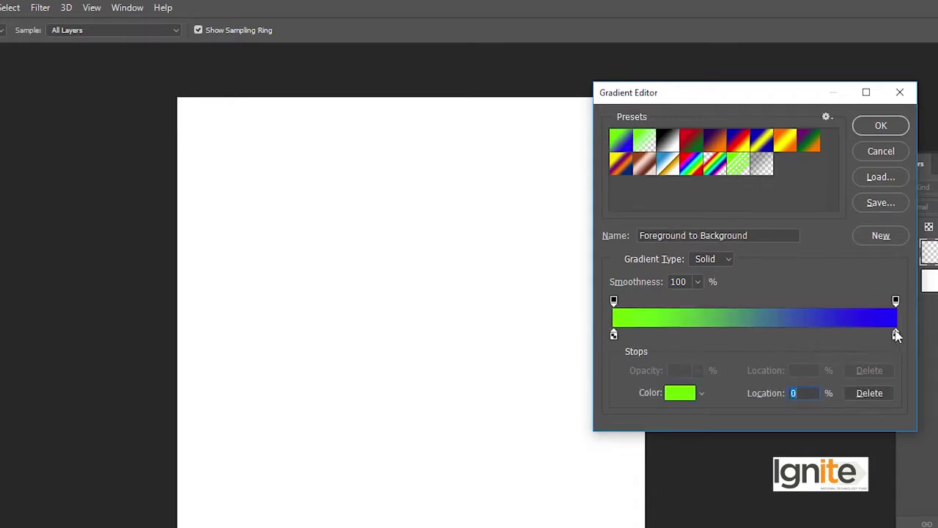
mouse_move(896, 336)
left_mouse_down()
mouse_move(712, 340)
mouse_move(896, 337)
left_mouse_up()
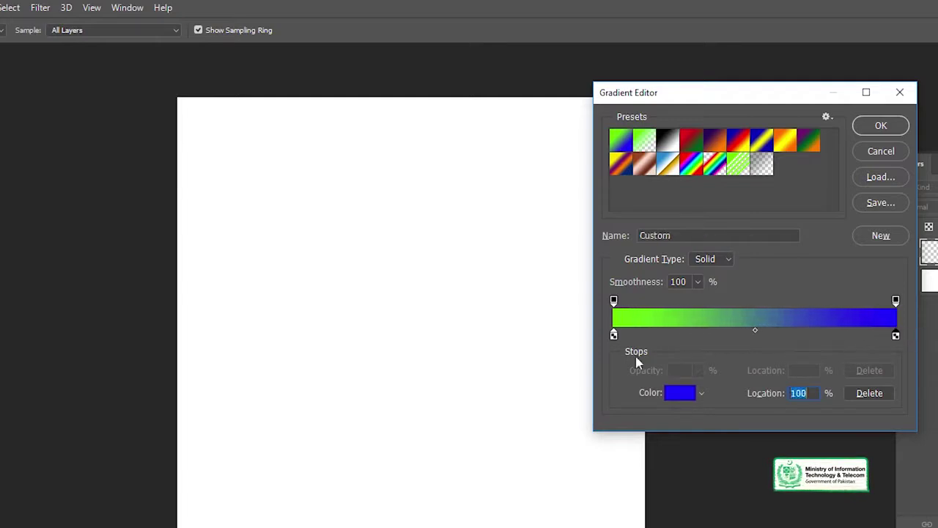
mouse_move(615, 337)
left_mouse_down()
mouse_move(842, 336)
mouse_move(623, 352)
mouse_move(637, 327)
mouse_move(614, 336)
left_mouse_up()
left_click(614, 336)
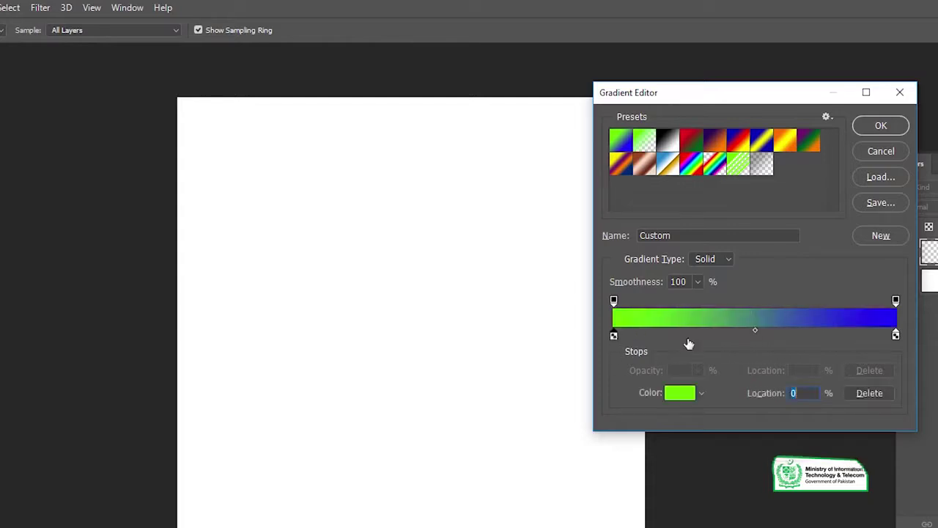
left_click(756, 331)
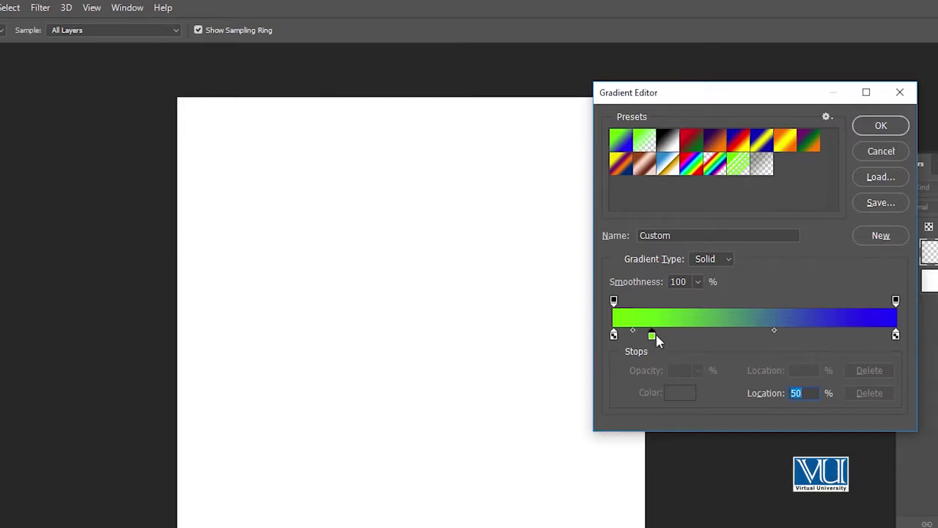
Colour the 13% stop red and the 29% stop yellow.
double_click(652, 335)
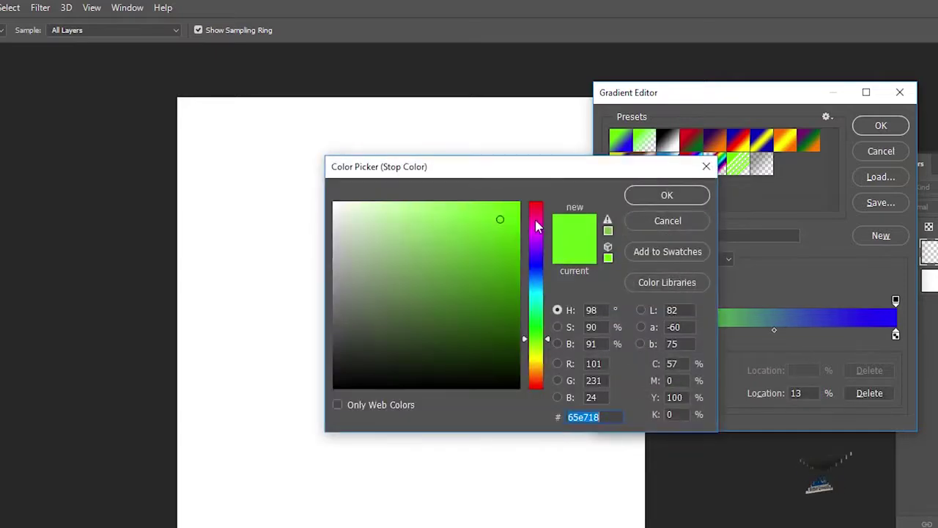
left_click_drag(536, 226, 536, 206)
left_click(666, 195)
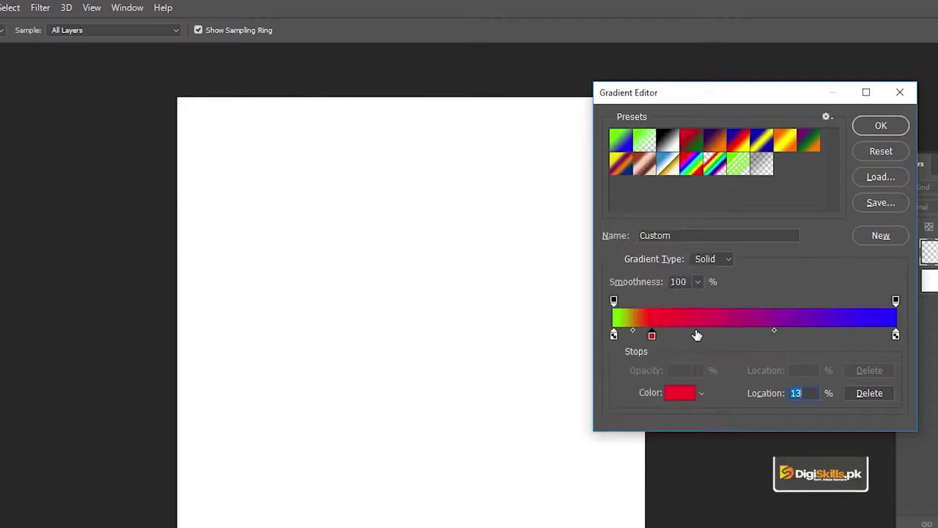
double_click(695, 337)
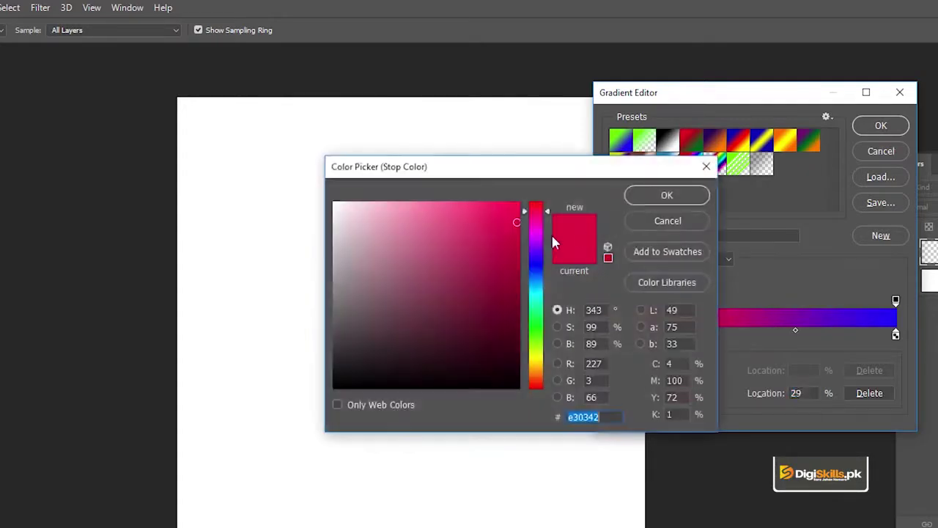
left_click(539, 358)
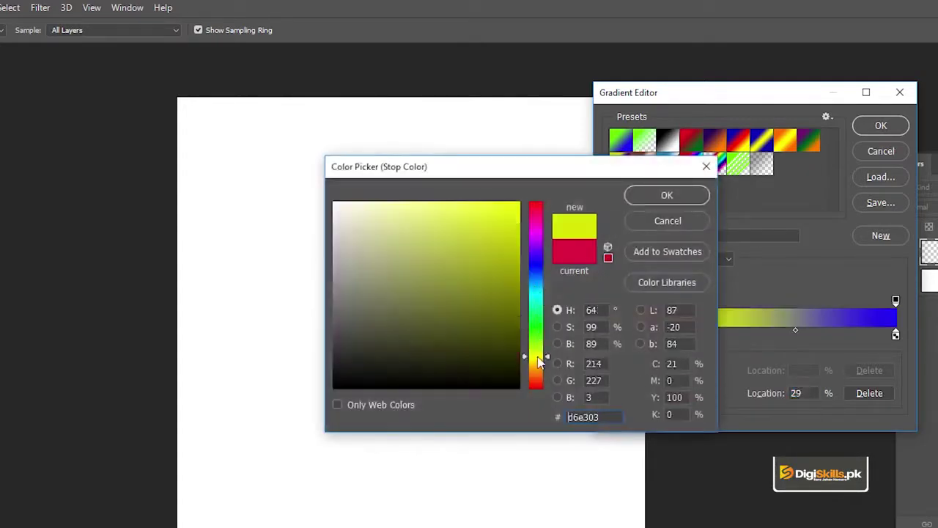
left_click(667, 195)
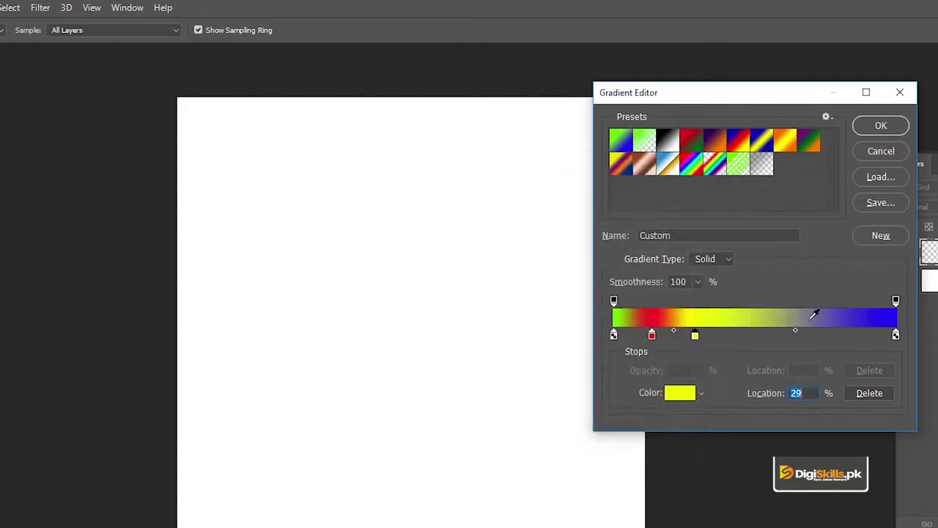
Add a vivid magenta stop at 55% and accept the custom gradient.
left_click(770, 338)
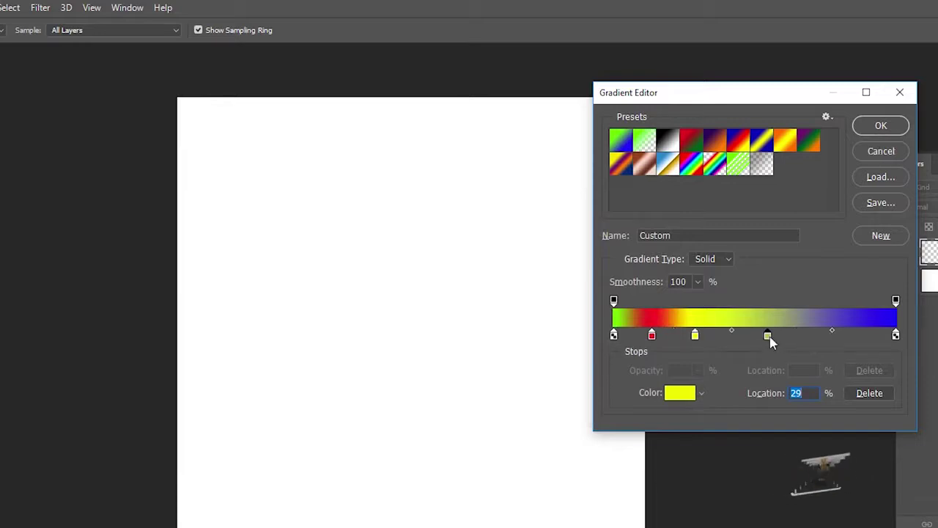
double_click(769, 337)
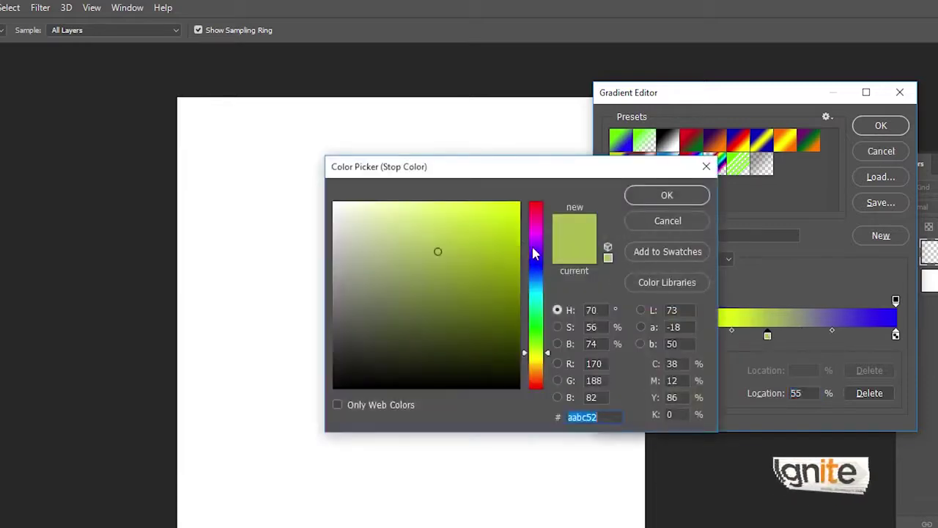
left_click(538, 235)
left_click(516, 215)
left_click(666, 197)
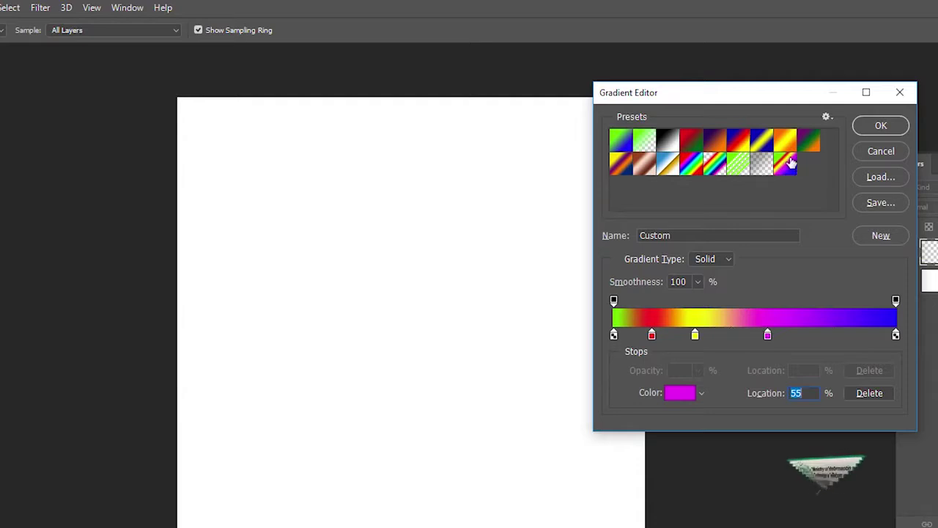
left_click(873, 128)
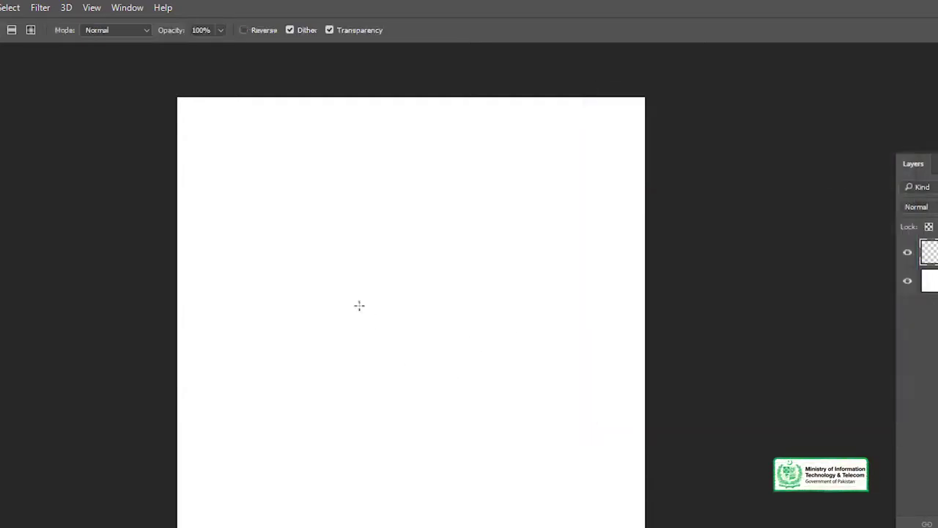
left_click_drag(468, 331, 771, 331)
key("ctrl+z")
left_click_drag(440, 396, 874, 401)
key("ctrl+z")
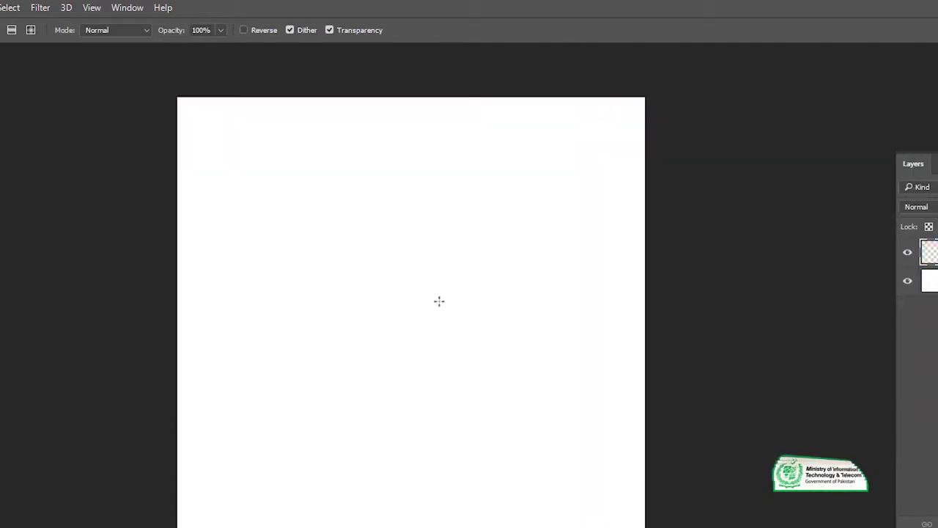